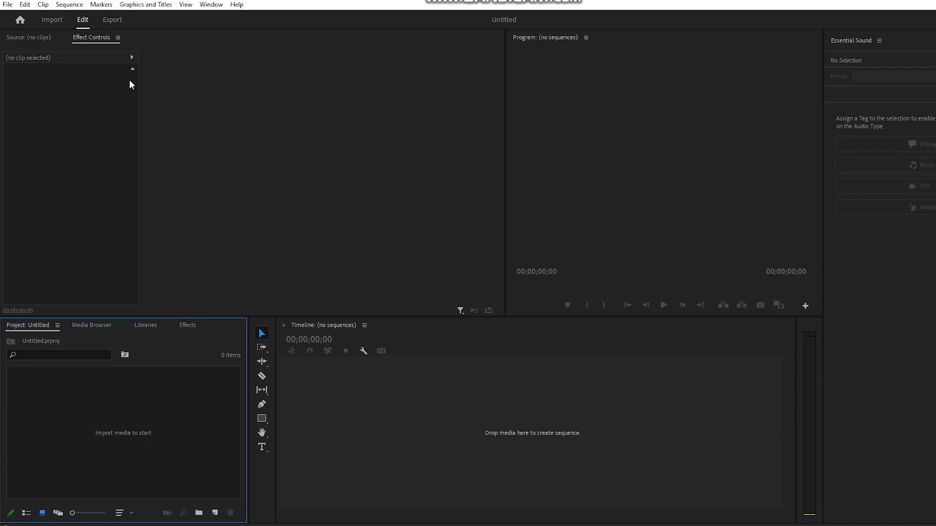
# - Import windmill-112957.mp4 and flowers-68367.mp4 together from the Downloads folder into the project
pyautogui.click(8, 4)
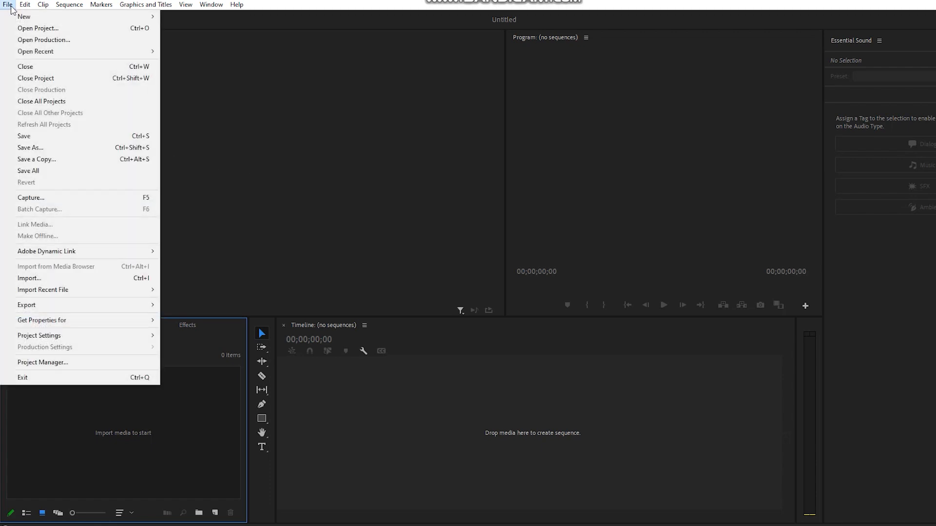
pyautogui.click(49, 278)
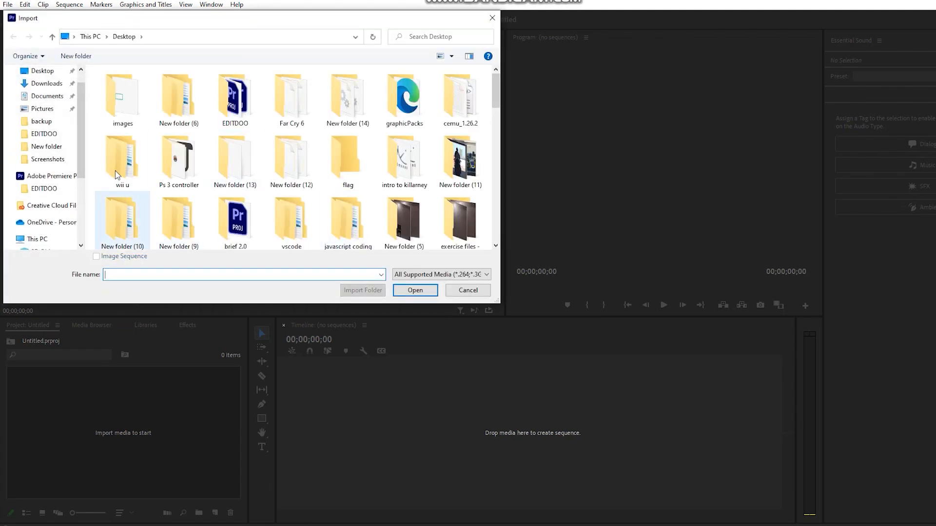
pyautogui.scroll(1, 58, 88)
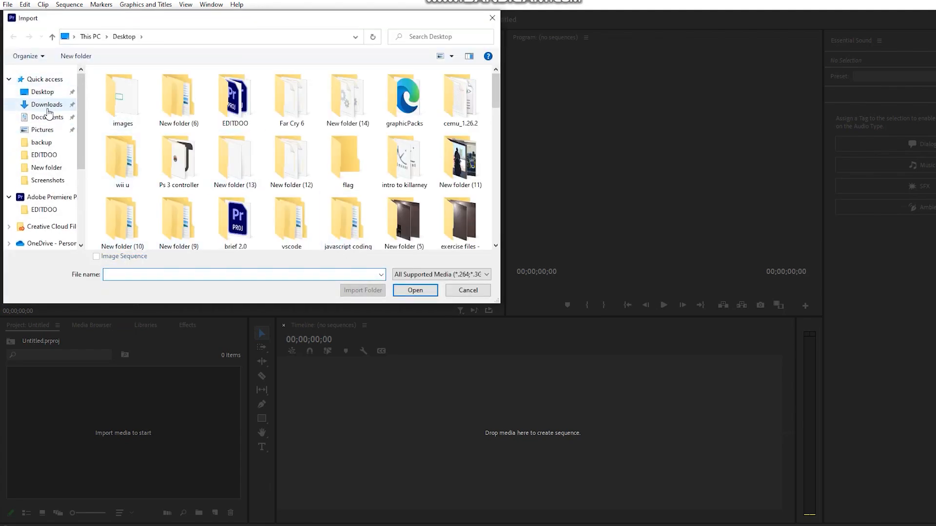
pyautogui.click(48, 106)
pyautogui.scroll(-5, 264, 187)
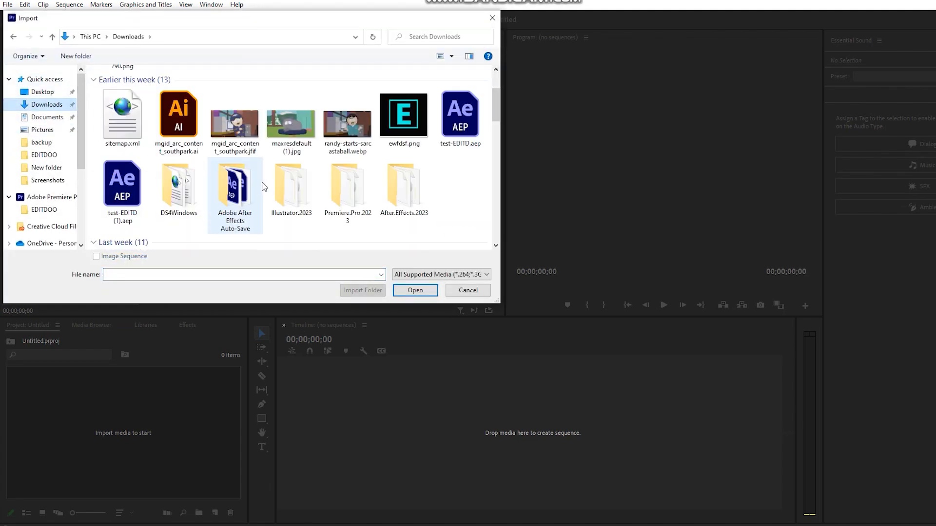
pyautogui.scroll(5, 264, 187)
pyautogui.scroll(-7, 265, 187)
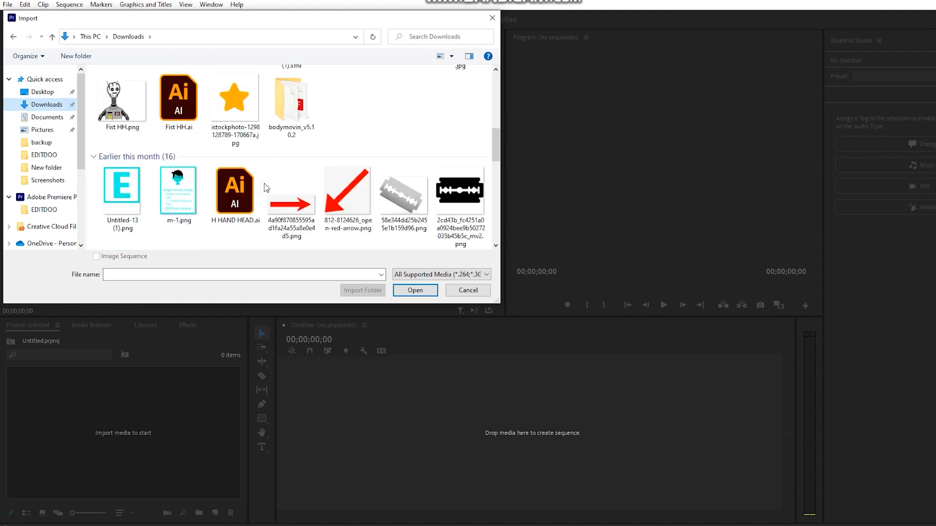
pyautogui.scroll(-2, 429, 186)
pyautogui.click(461, 117)
pyautogui.keyDown('ctrl'); pyautogui.click(122, 200); pyautogui.keyUp('ctrl')
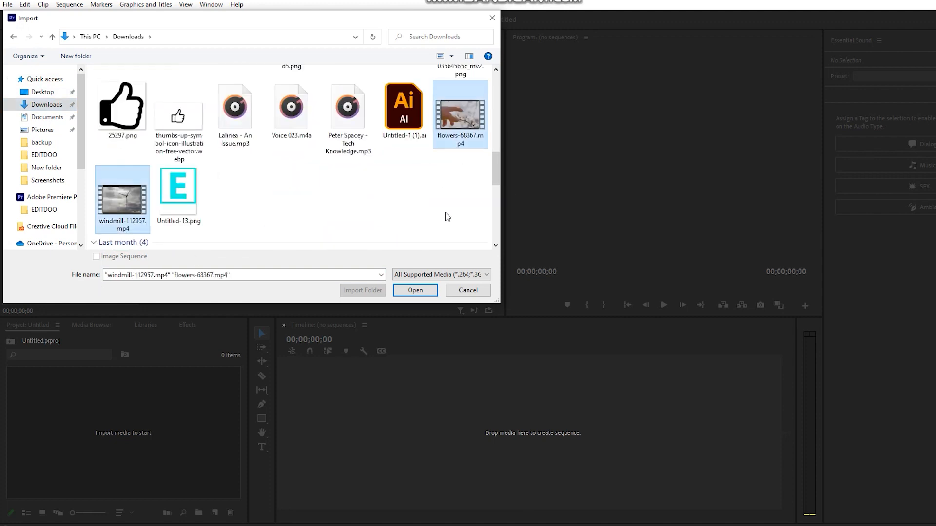
pyautogui.click(425, 292)
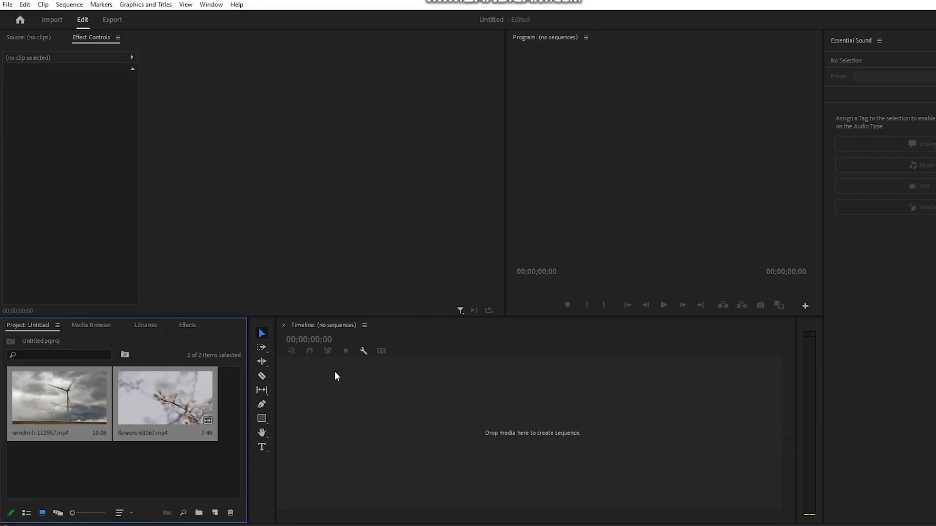
# - Create a sequence from both imported videos, placing the flowers clip before the windmill clip on V1
pyautogui.click(170, 467)
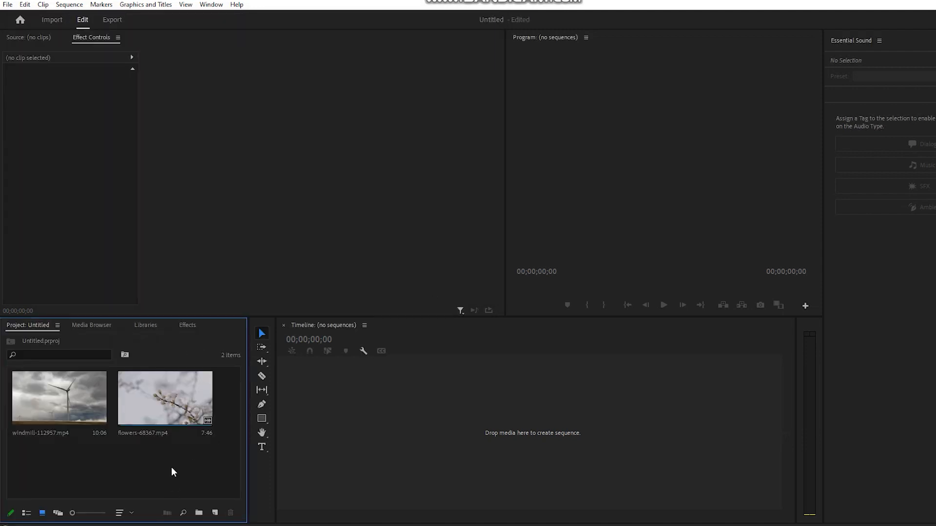
pyautogui.click(150, 403)
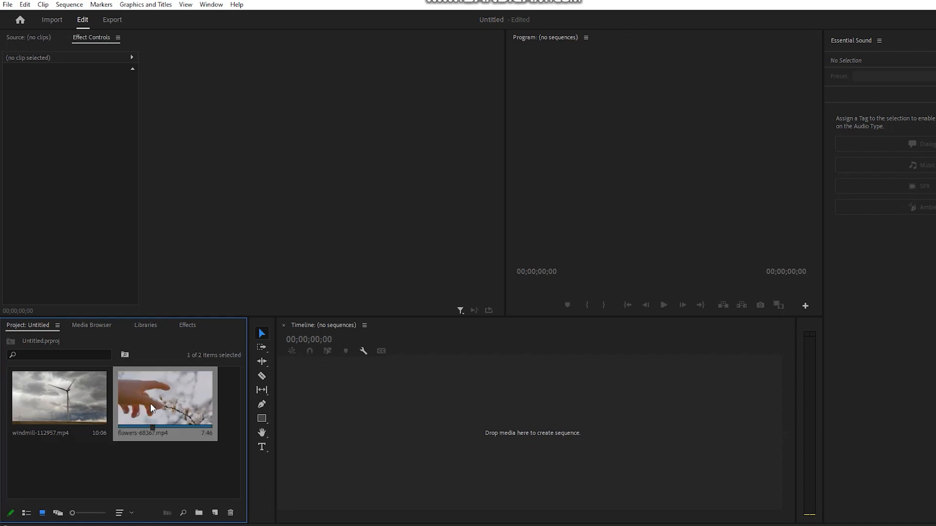
pyautogui.keyDown('ctrl'); pyautogui.click(62, 407); pyautogui.keyUp('ctrl')
pyautogui.moveTo(73, 402); pyautogui.dragTo(390, 377)
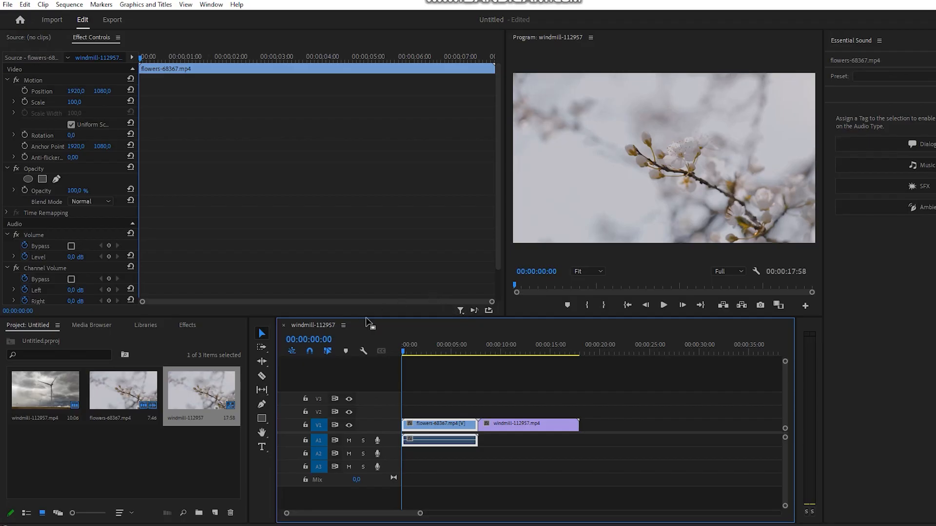
pyautogui.click(165, 473)
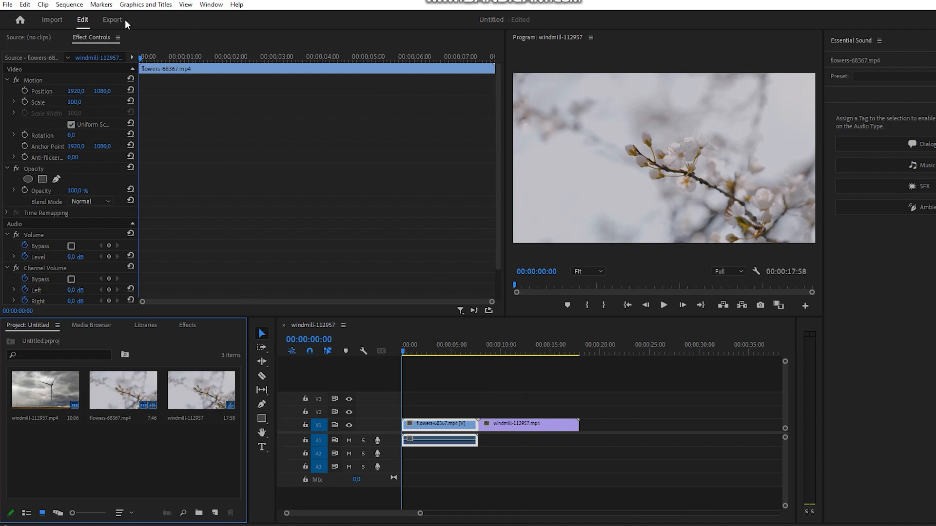
# - Search the effects for "cros" and apply Cross Dissolve at the cut between the flowers and windmill clips, accepting repeated frames
pyautogui.click(208, 6)
pyautogui.click(151, 158)
pyautogui.click(189, 327)
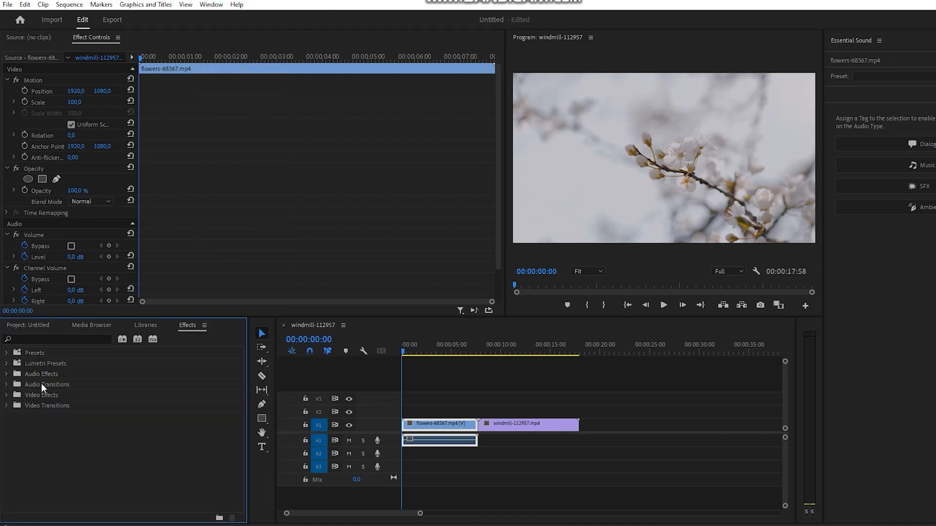
pyautogui.click(66, 339)
pyautogui.write('cr')
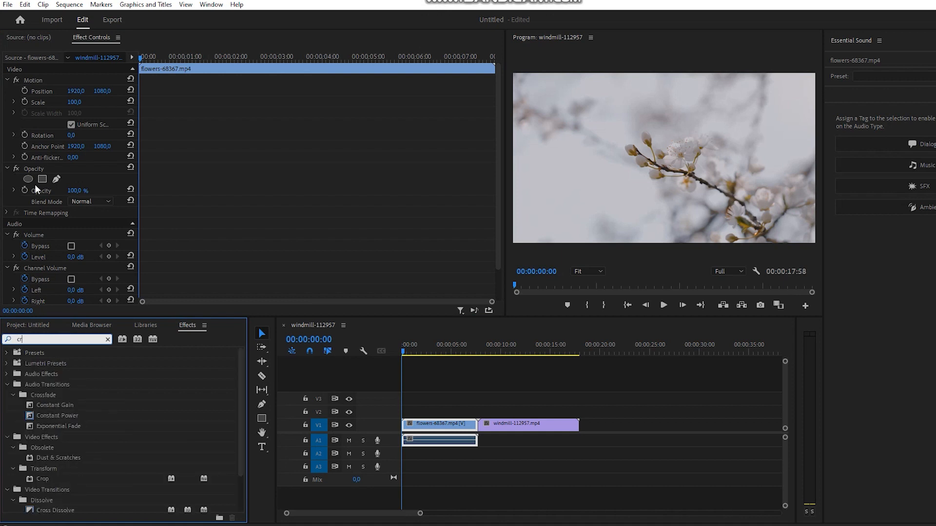
pyautogui.write('os')
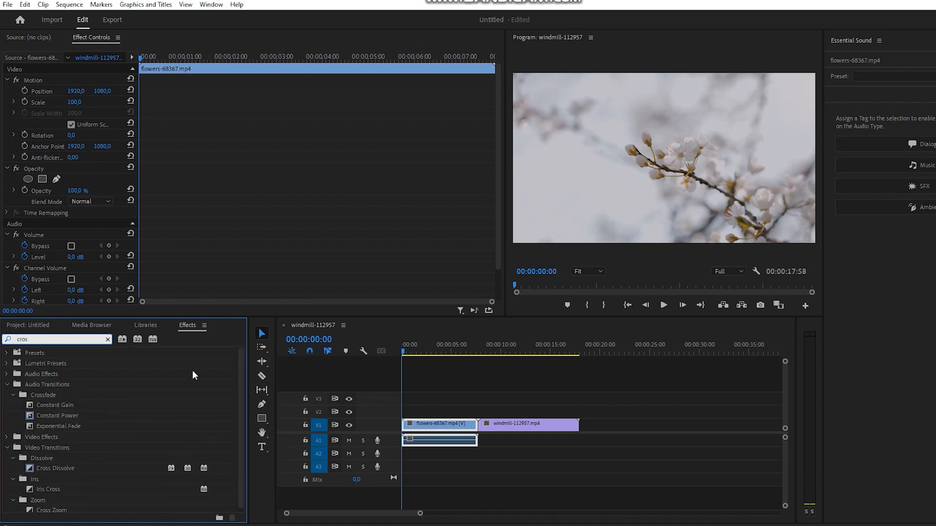
pyautogui.moveTo(65, 470); pyautogui.dragTo(486, 425)
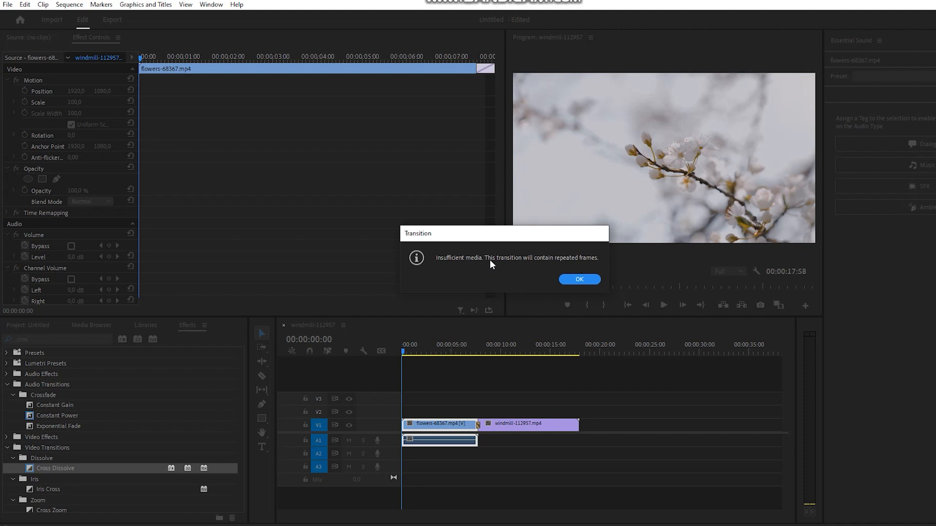
pyautogui.click(583, 279)
# - Trim about one second off the flowers clip's end and the windmill clip's start, join them, and reapply Cross Dissolve at the cut
pyautogui.click(482, 432)
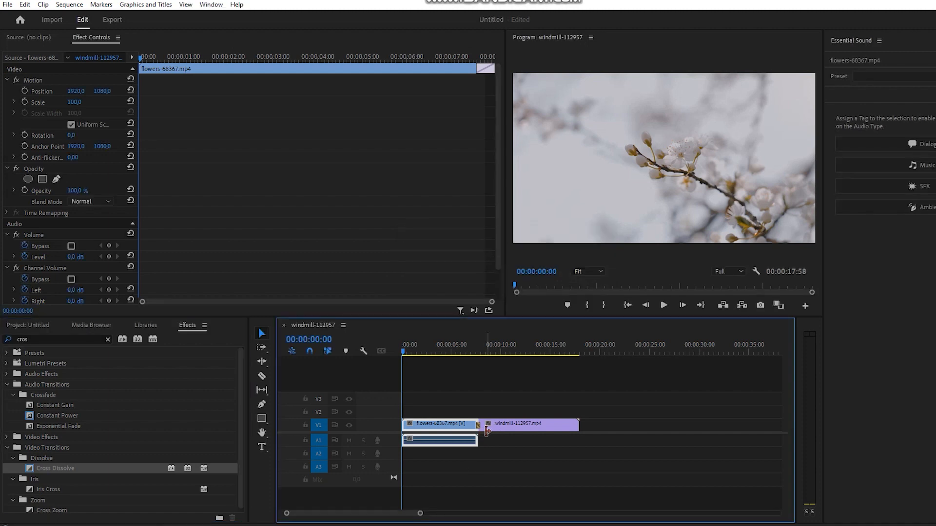
pyautogui.click(502, 422)
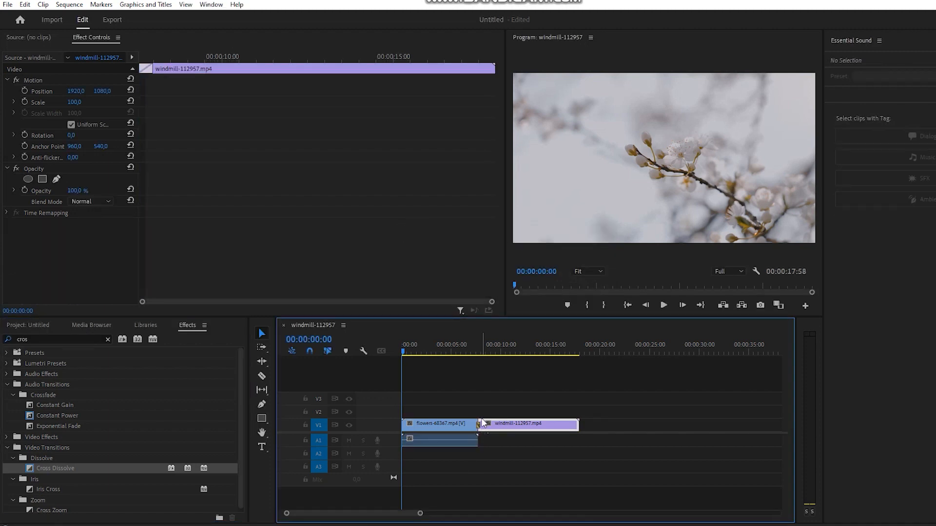
pyautogui.moveTo(483, 423)
pyautogui.mouseDown()
pyautogui.moveTo(493, 423)
pyautogui.moveTo(464, 426)
pyautogui.moveTo(497, 429)
pyautogui.moveTo(489, 428)
pyautogui.mouseUp()
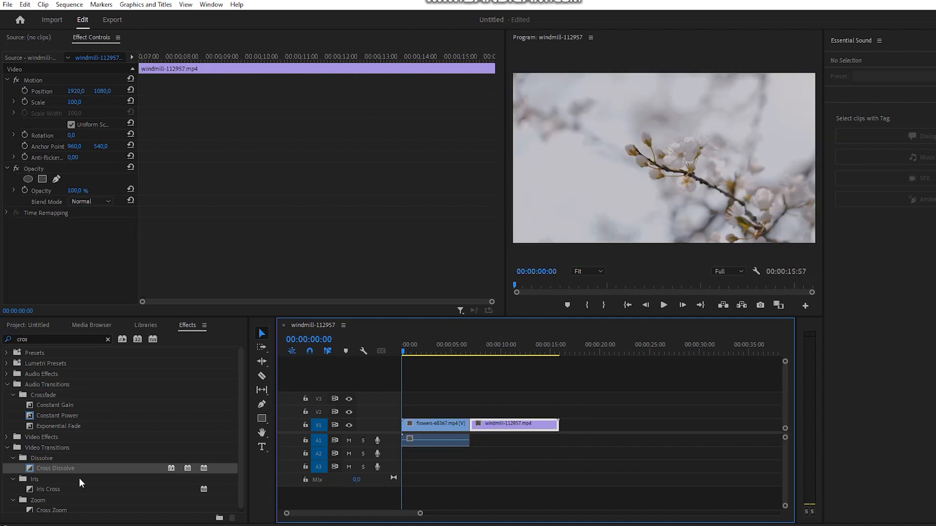
pyautogui.moveTo(89, 470); pyautogui.dragTo(472, 433)
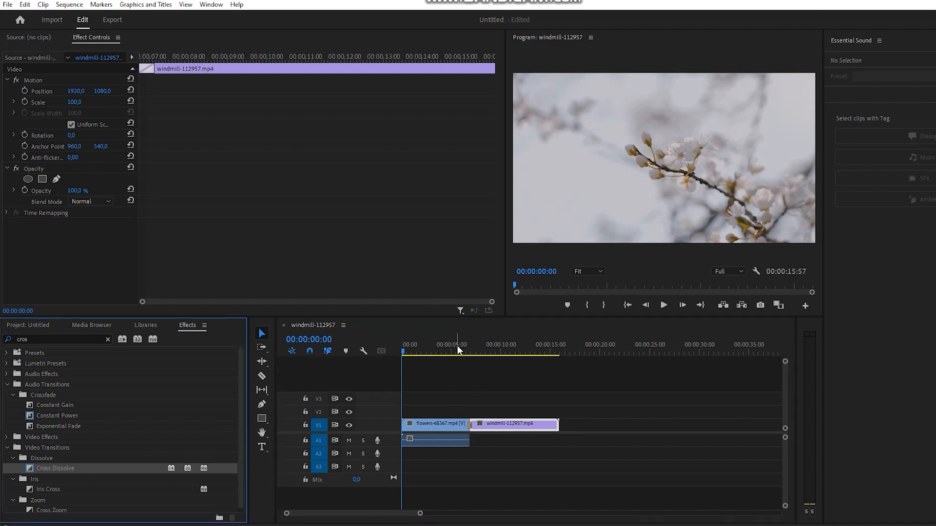
# - Place the playhead at 00:00:07:20 and scale the windmill clip to 208 so it fills the frame
pyautogui.moveTo(457, 346); pyautogui.dragTo(474, 347)
pyautogui.click(542, 423)
pyautogui.moveTo(511, 427); pyautogui.dragTo(495, 425)
pyautogui.click(520, 393)
pyautogui.click(496, 425)
pyautogui.moveTo(74, 102); pyautogui.dragTo(126, 102)
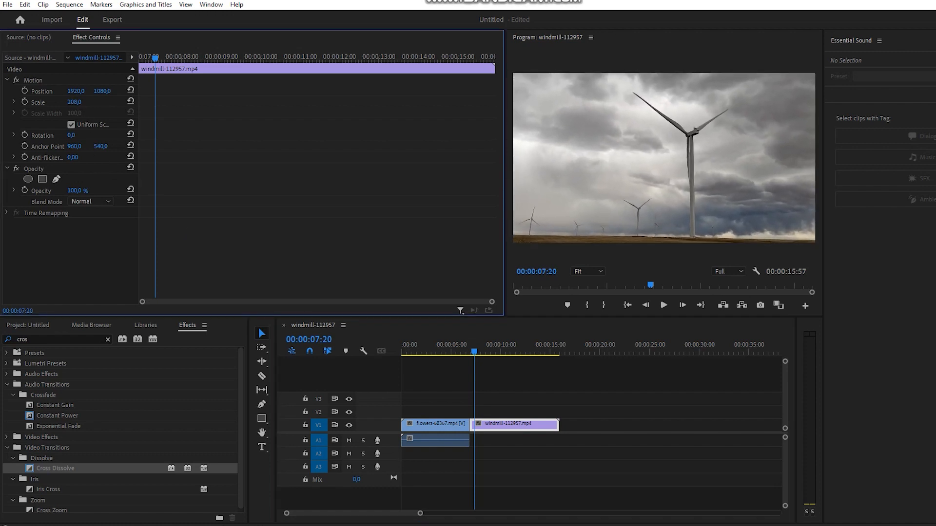
# - Add Cross Dissolve again between the flowers clip and the scaled windmill clip and play it back from about 00:00:06:35
pyautogui.moveTo(47, 469); pyautogui.dragTo(472, 425)
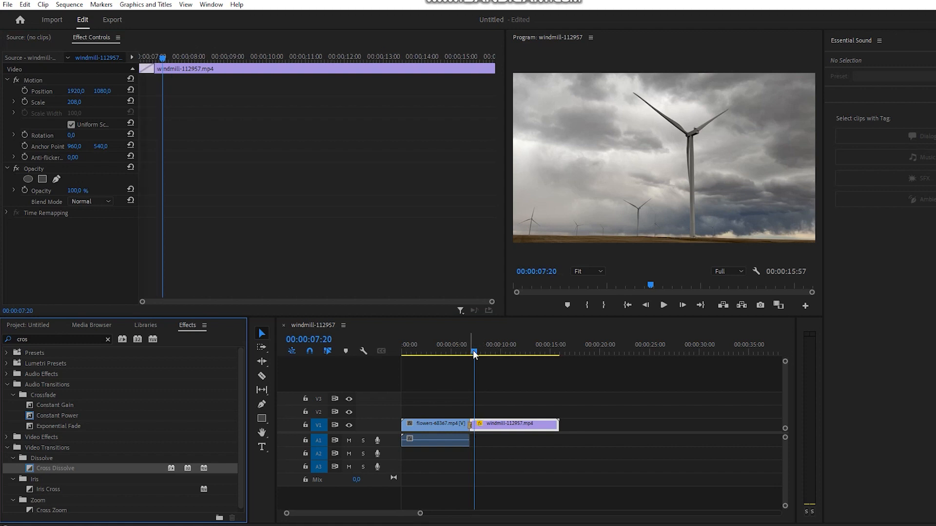
pyautogui.click(465, 350)
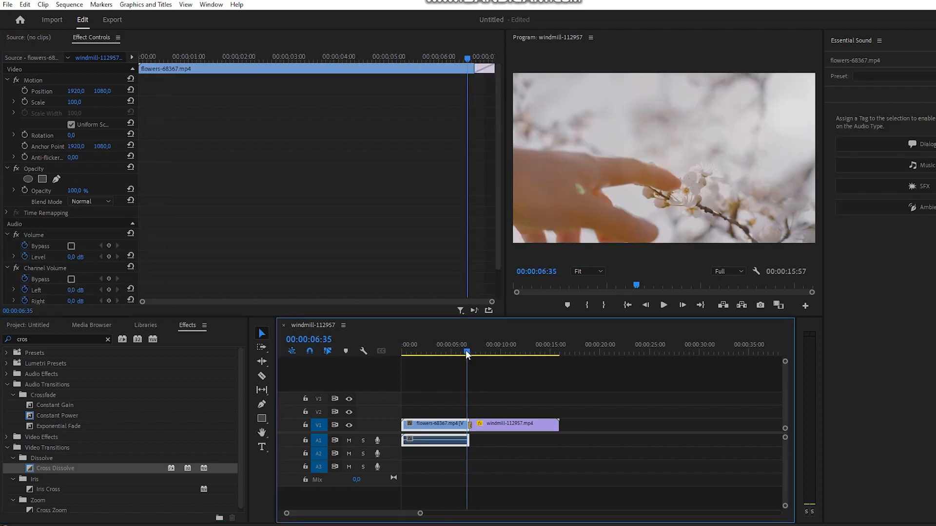
pyautogui.press('space')
pyautogui.press('space')
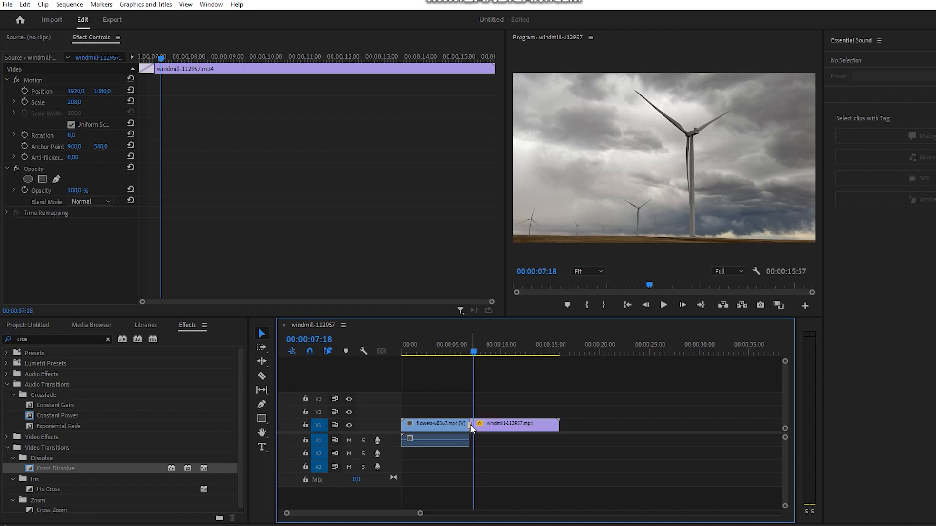
# - Lengthen the Cross Dissolve between the two clips to just over one second
pyautogui.click(470, 425)
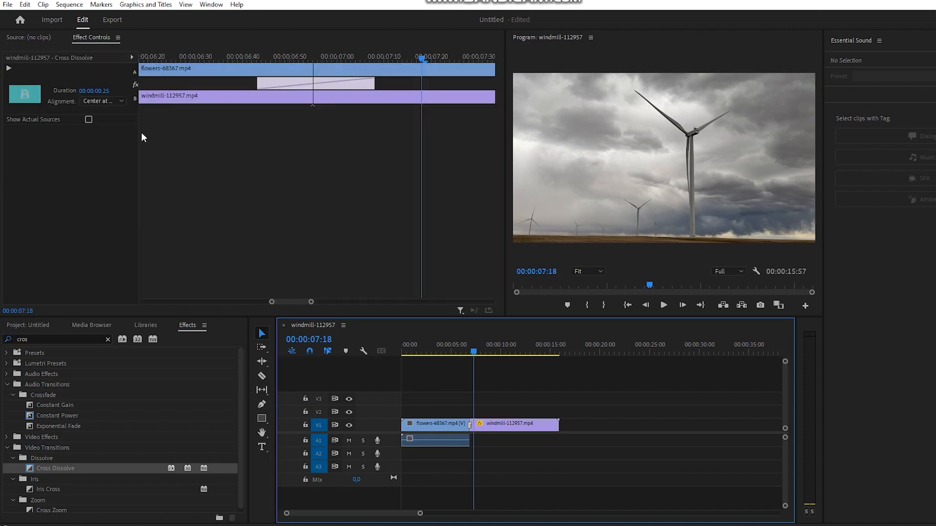
pyautogui.moveTo(108, 92); pyautogui.dragTo(103, 90)
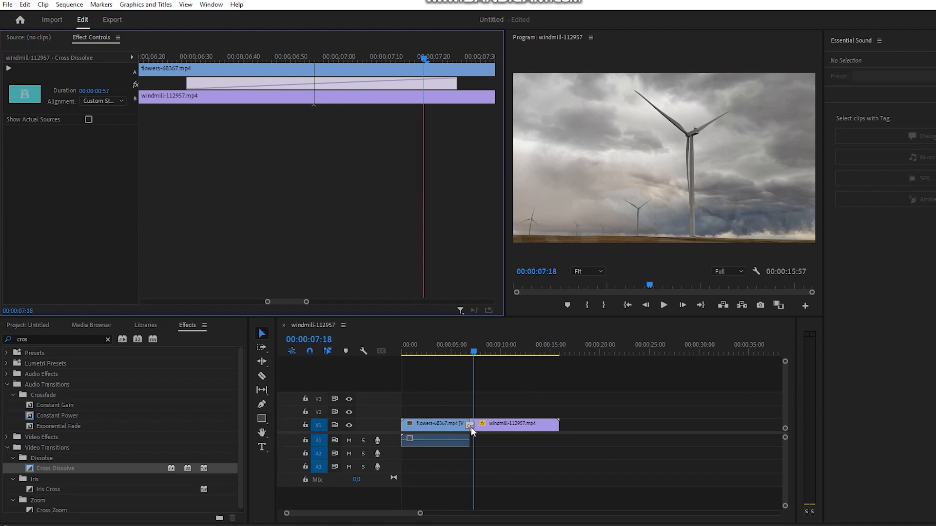
pyautogui.moveTo(469, 426)
pyautogui.moveTo(104, 92); pyautogui.dragTo(110, 93)
# - Play back the lengthened dissolve from shortly before the cut to check the blend
pyautogui.moveTo(481, 342); pyautogui.dragTo(461, 334)
pyautogui.press('space')
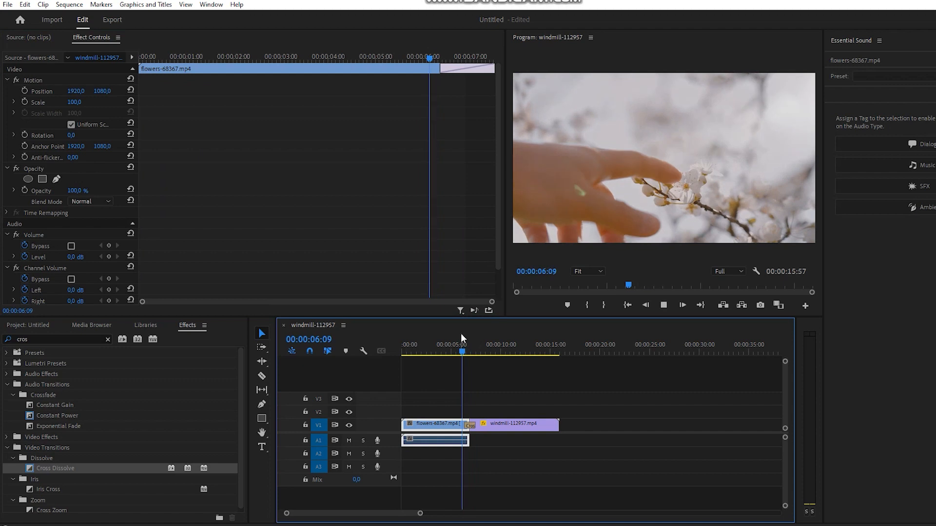
pyautogui.press('space')
pyautogui.press('space')
pyautogui.press('space')
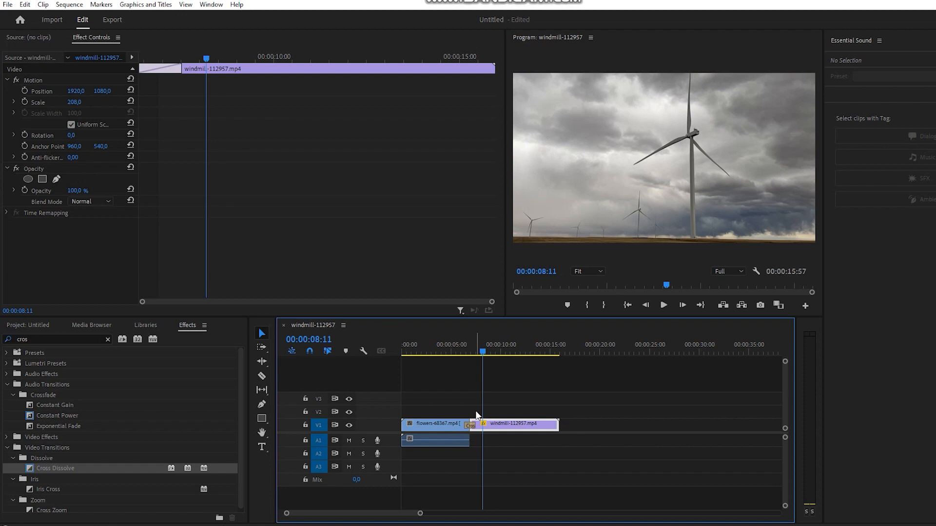
# - Move the windmill clip to V2 starting at 00:00:05:39, and the flowers clip's video to V3, so the two overlap
pyautogui.moveTo(491, 429); pyautogui.dragTo(492, 417)
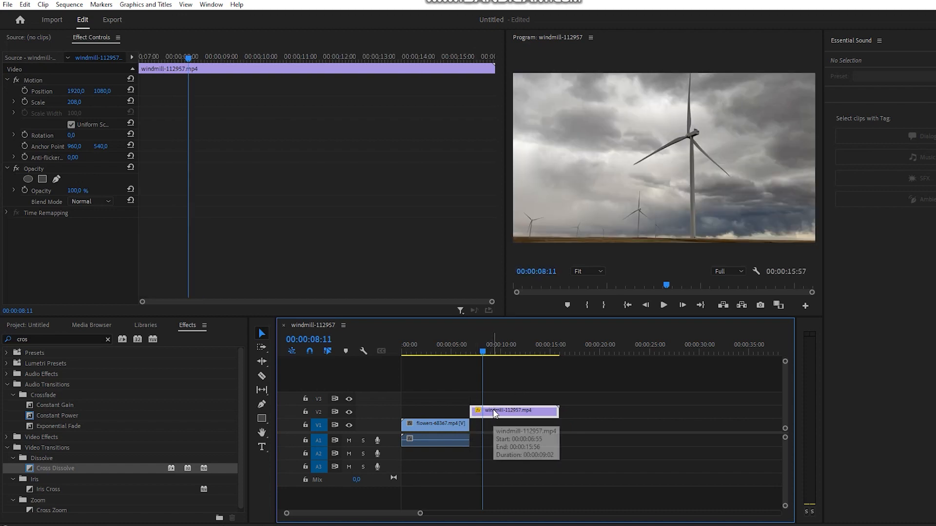
pyautogui.moveTo(492, 410); pyautogui.dragTo(481, 408)
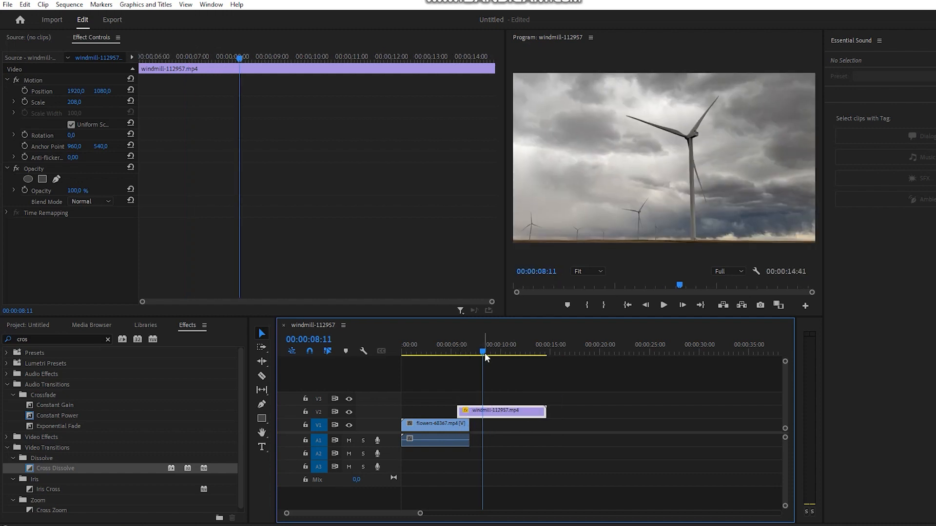
pyautogui.moveTo(445, 435); pyautogui.dragTo(452, 399)
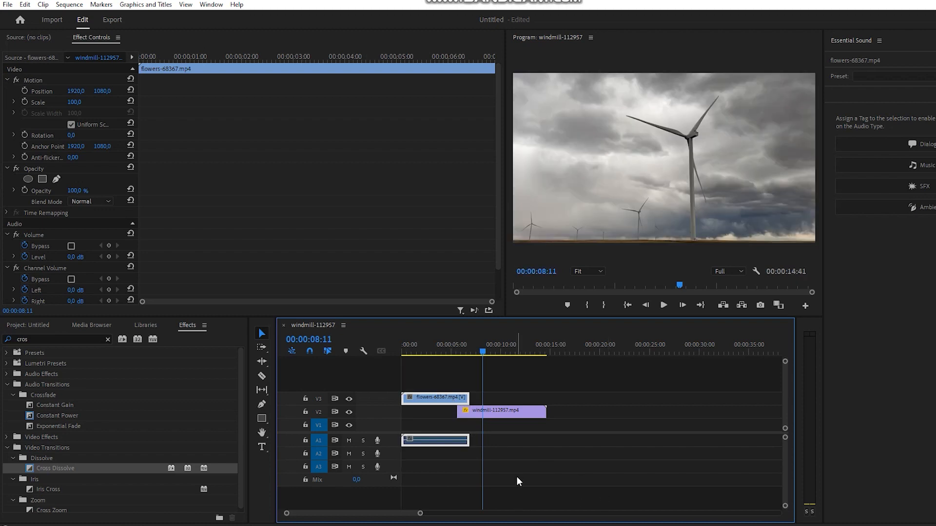
# - Keyframe the flowers clip's opacity from 100% at 00:00:05:44 down to 0% just before the clip's end
pyautogui.moveTo(482, 350); pyautogui.dragTo(458, 350)
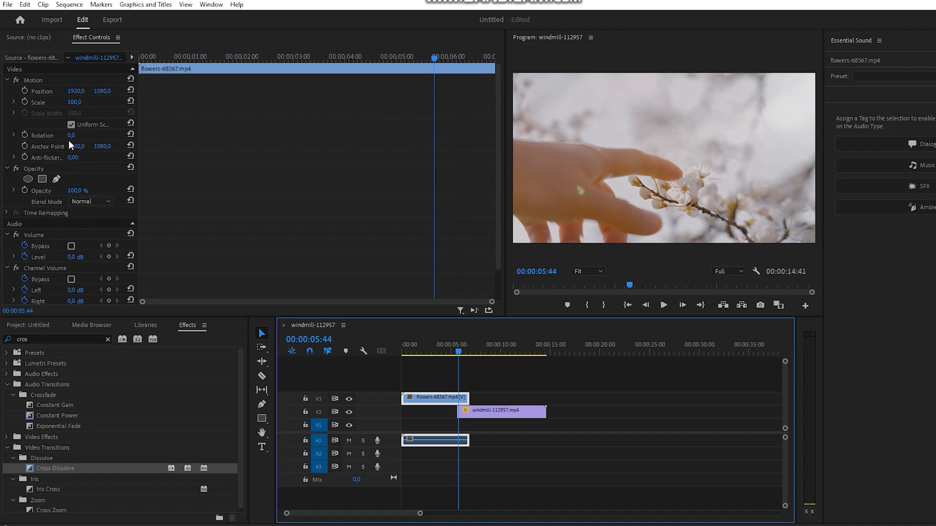
pyautogui.click(28, 191)
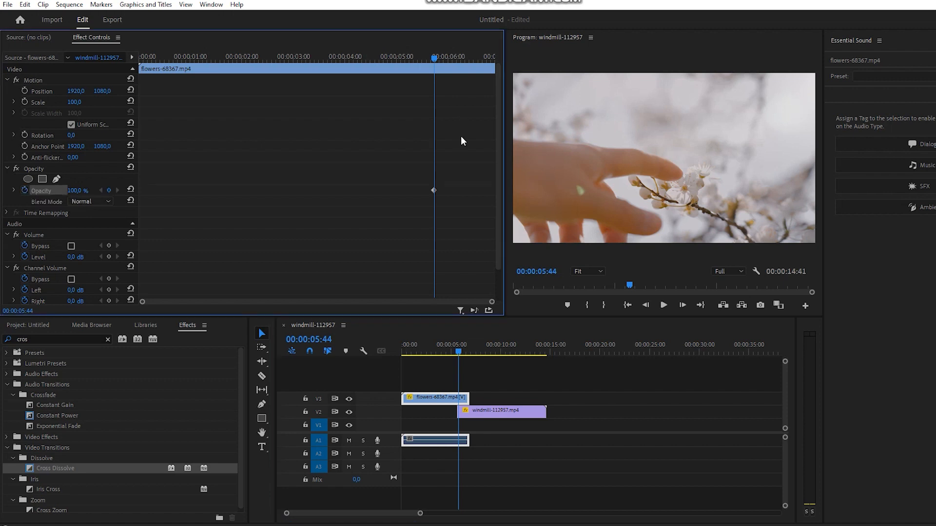
pyautogui.moveTo(434, 61); pyautogui.dragTo(495, 71)
pyautogui.moveTo(77, 191); pyautogui.dragTo(28, 192)
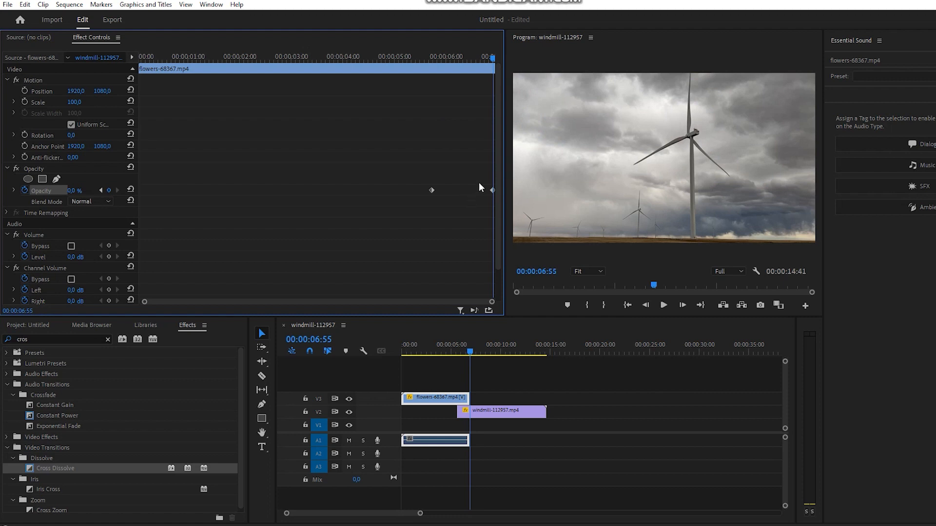
pyautogui.moveTo(494, 192); pyautogui.dragTo(489, 186)
# - Play back the overlap to check the opacity fade from the flowers to the windmill
pyautogui.moveTo(442, 57); pyautogui.dragTo(385, 66)
pyautogui.press('space')
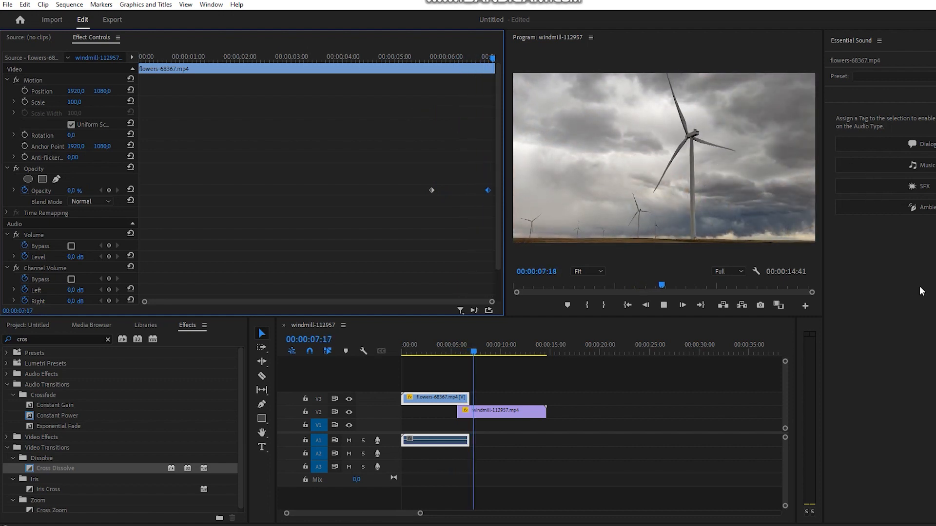
pyautogui.press('space')
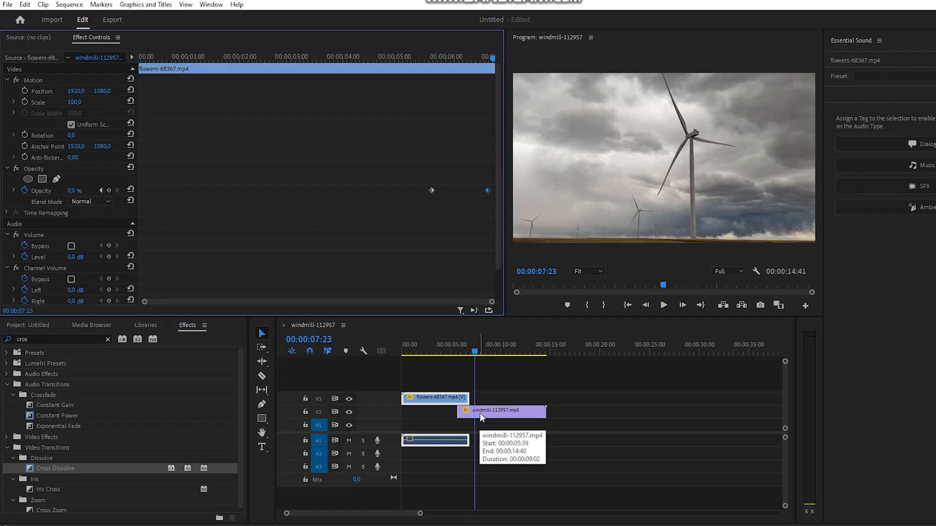
# - Place the flowers and windmill clips end to end on V2, and delete the flowers clip's two opacity keyframes
pyautogui.moveTo(479, 413); pyautogui.dragTo(457, 412)
pyautogui.moveTo(411, 173); pyautogui.dragTo(497, 204)
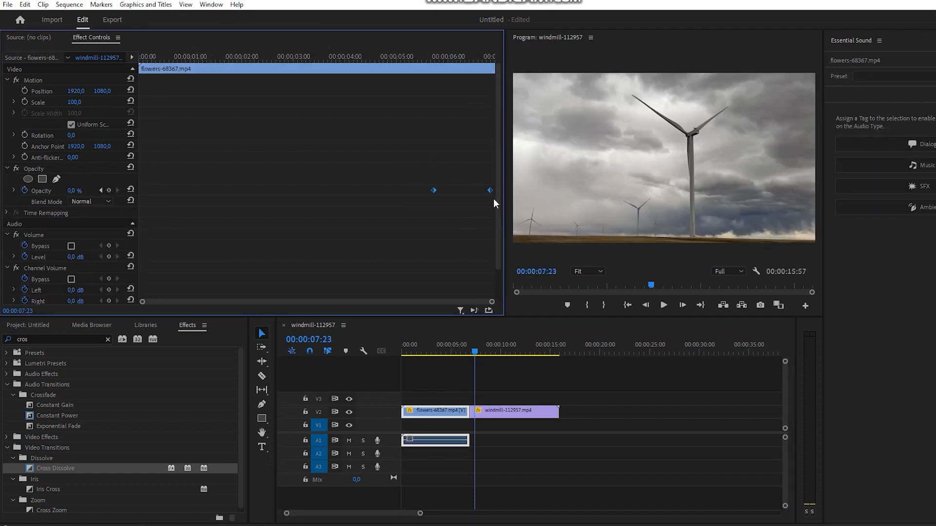
pyautogui.press('Delete')
# - Move the windmill clip to V3 starting at 00:00:05:51 so it overlaps the flowers clip's end, and apply the Transform effect to it
pyautogui.click(511, 417)
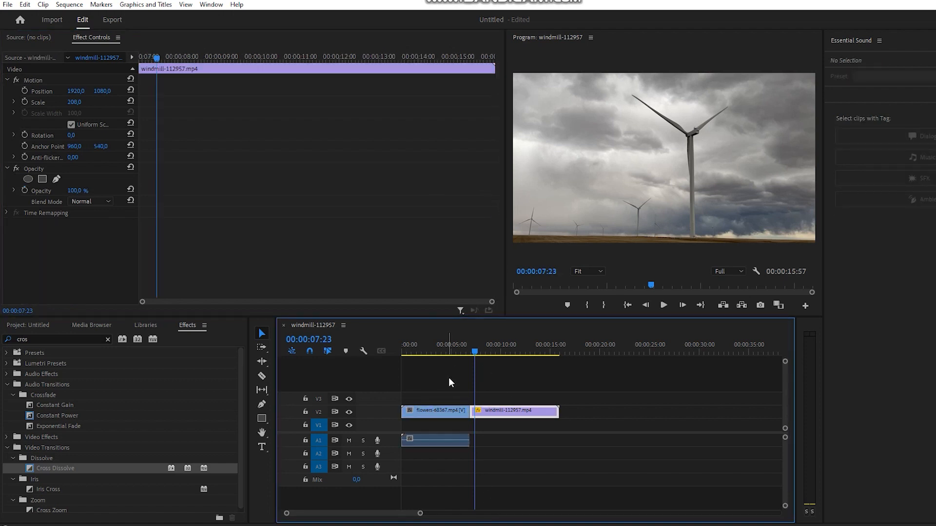
pyautogui.moveTo(507, 412)
pyautogui.mouseDown()
pyautogui.moveTo(502, 399)
pyautogui.moveTo(524, 398)
pyautogui.moveTo(510, 396)
pyautogui.mouseUp()
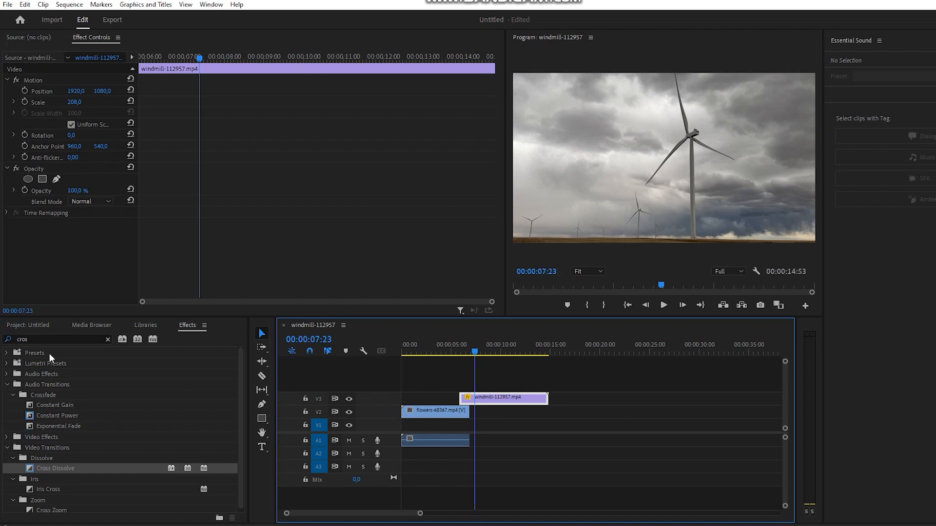
pyautogui.click(10, 341)
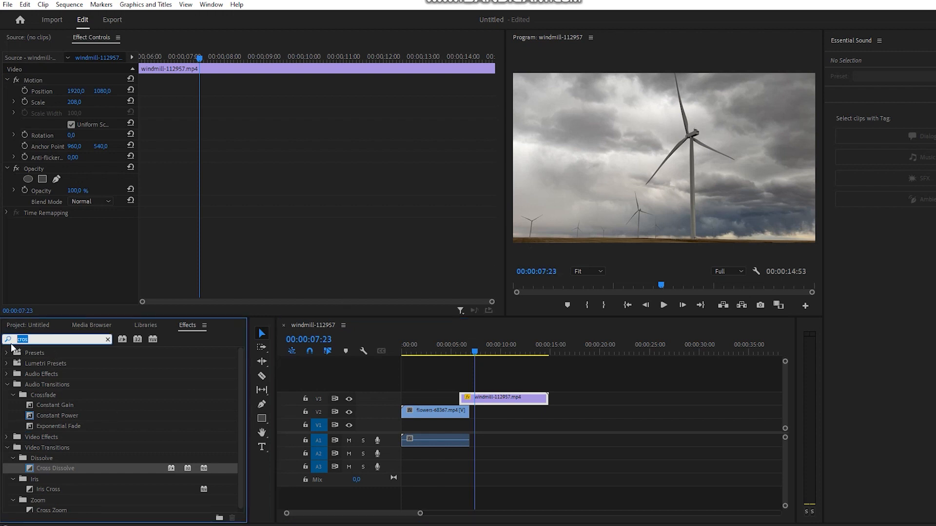
pyautogui.write('tra')
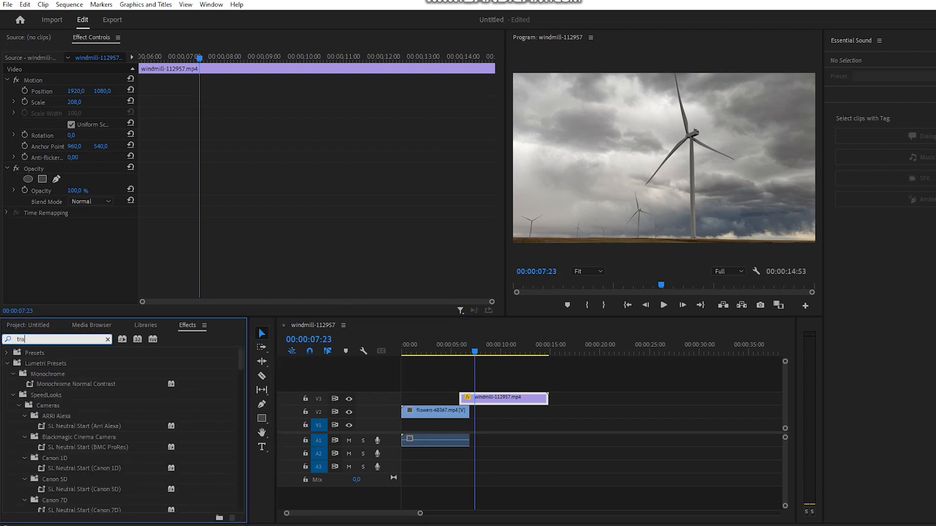
pyautogui.write('nsfor')
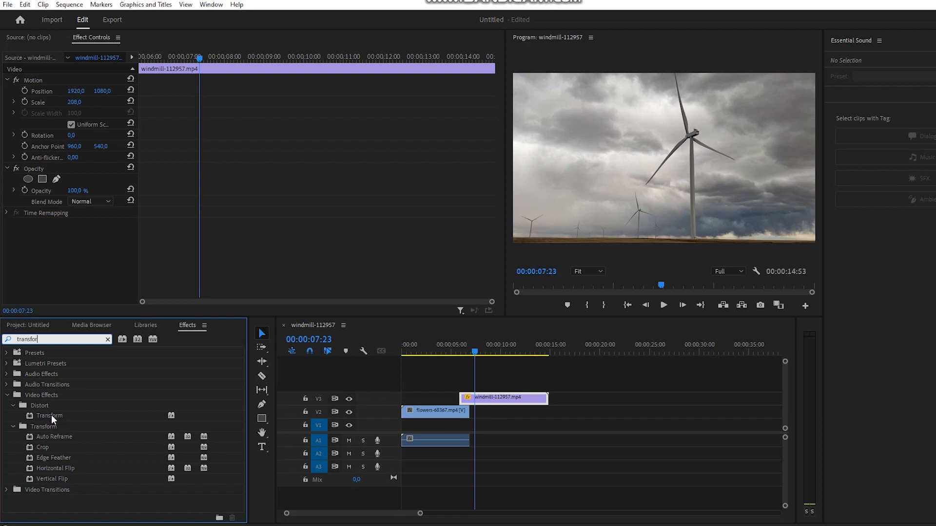
pyautogui.moveTo(55, 416); pyautogui.dragTo(479, 398)
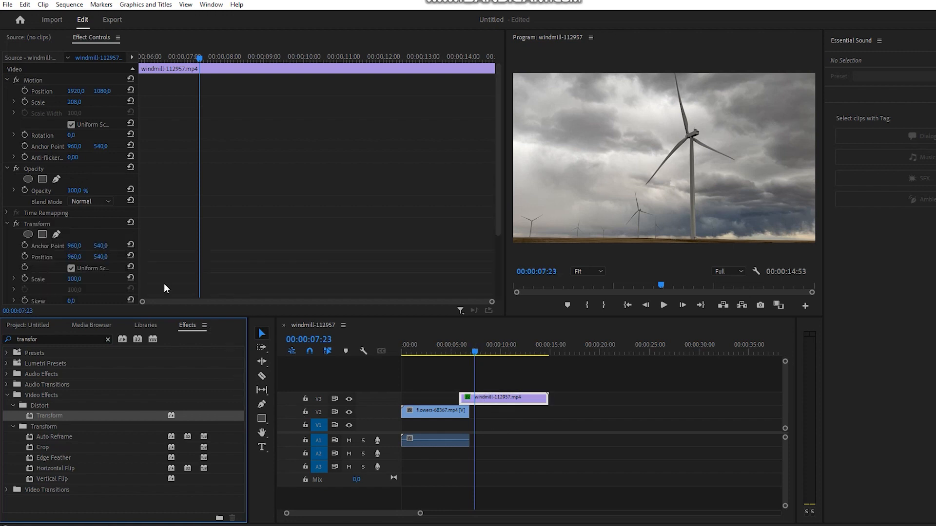
# - Keyframe the windmill clip's Transform Position at 960, 540, at 00:00:05:51 and again at about 00:00:06:49
pyautogui.click(464, 349)
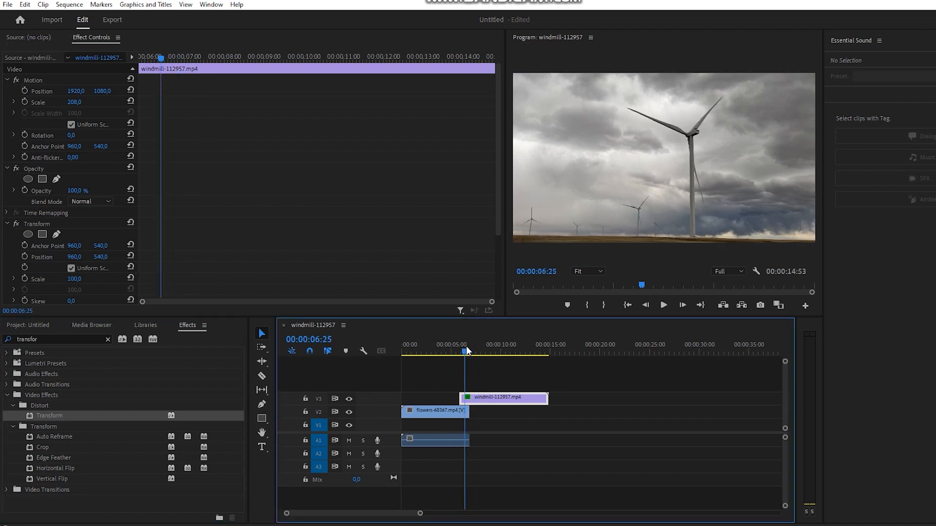
pyautogui.scroll(-5, 71, 284)
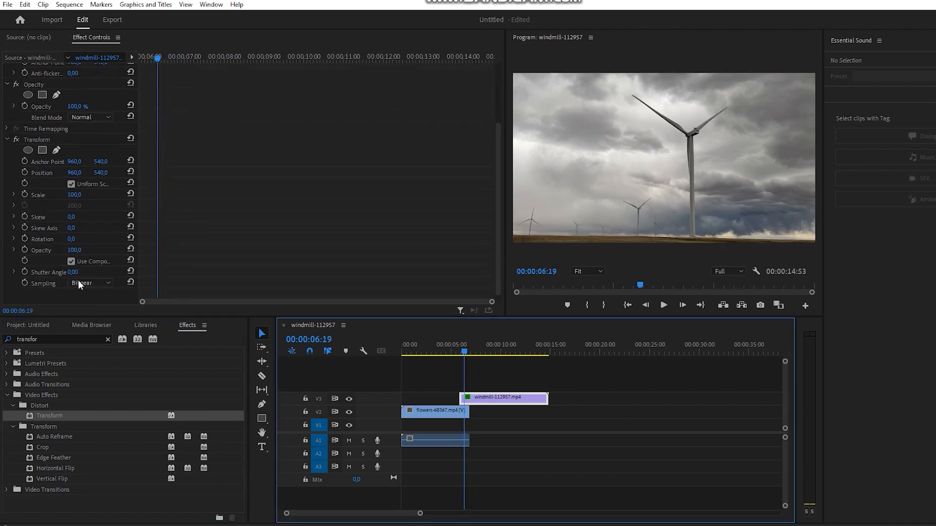
pyautogui.moveTo(161, 54); pyautogui.dragTo(107, 76)
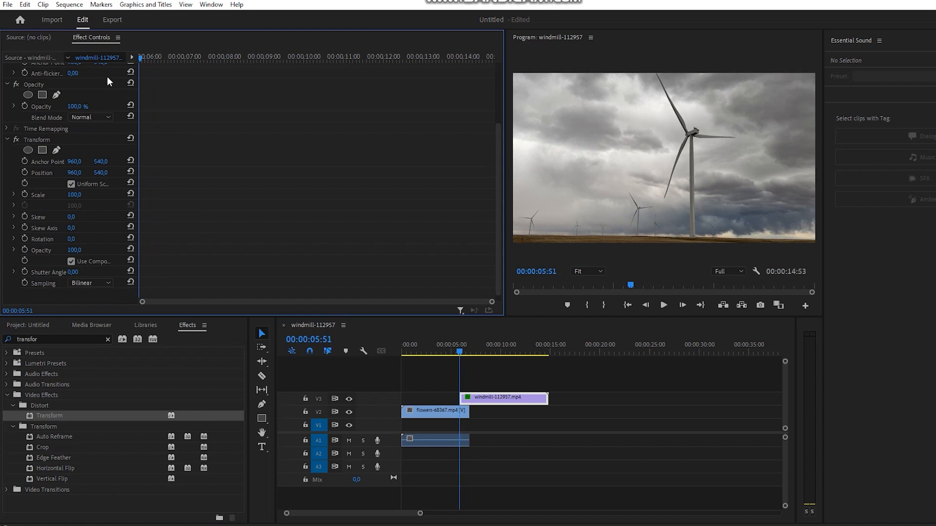
pyautogui.click(25, 172)
pyautogui.moveTo(151, 53); pyautogui.dragTo(177, 51)
pyautogui.click(71, 183)
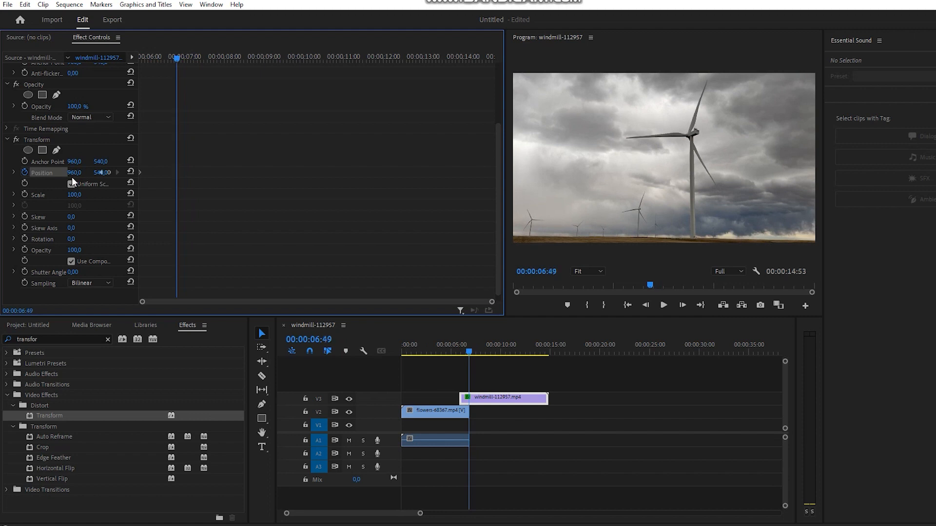
pyautogui.click(111, 172)
pyautogui.click(149, 161)
pyautogui.moveTo(139, 157); pyautogui.dragTo(156, 162)
pyautogui.click(127, 172)
# - Set the first Transform Position keyframe, at 00:00:05:51, to 960, -682, and play back the windmill's slide-in
pyautogui.moveTo(200, 58); pyautogui.dragTo(151, 72)
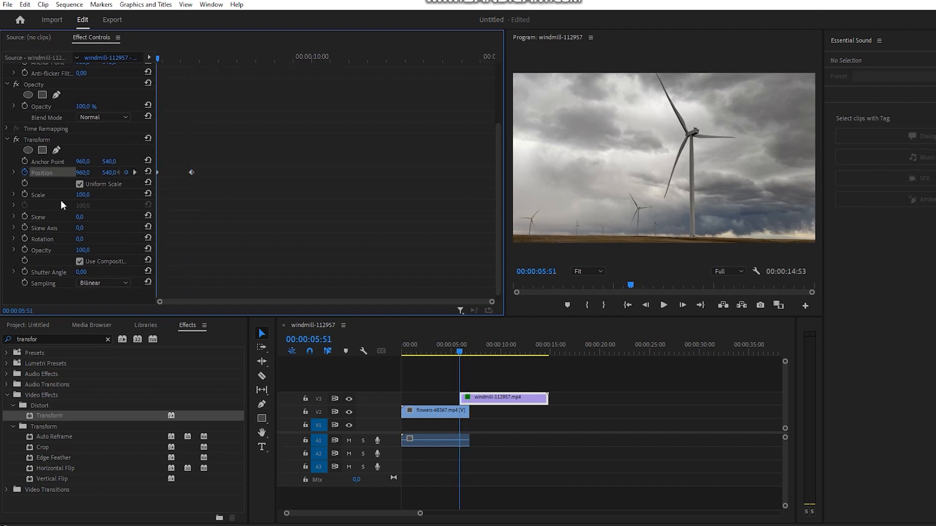
pyautogui.moveTo(82, 178); pyautogui.dragTo(139, 180)
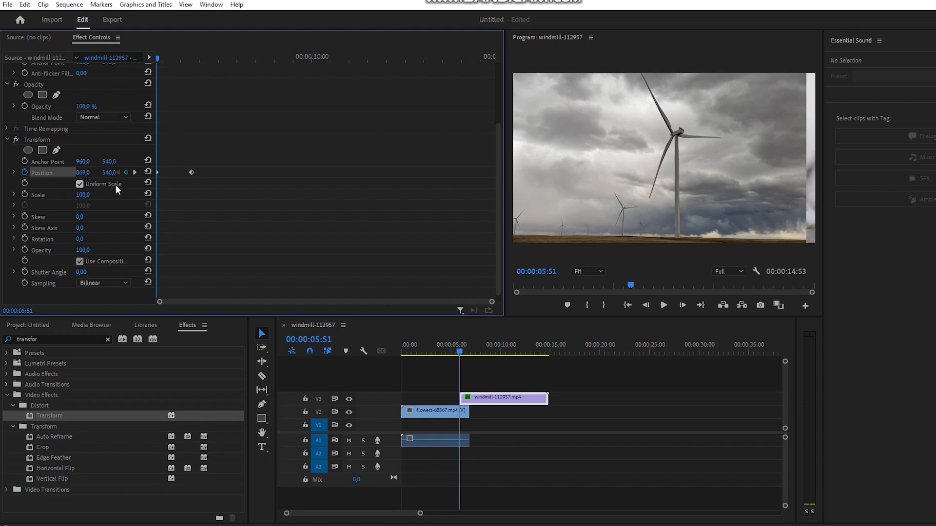
pyautogui.hotkey('ctrl', 'z')
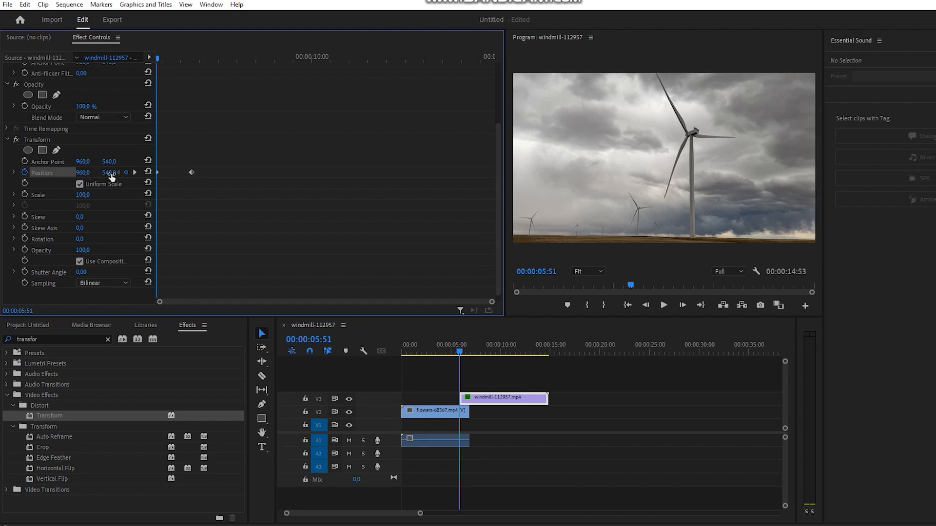
pyautogui.moveTo(111, 175); pyautogui.dragTo(5, 178)
pyautogui.press('space')
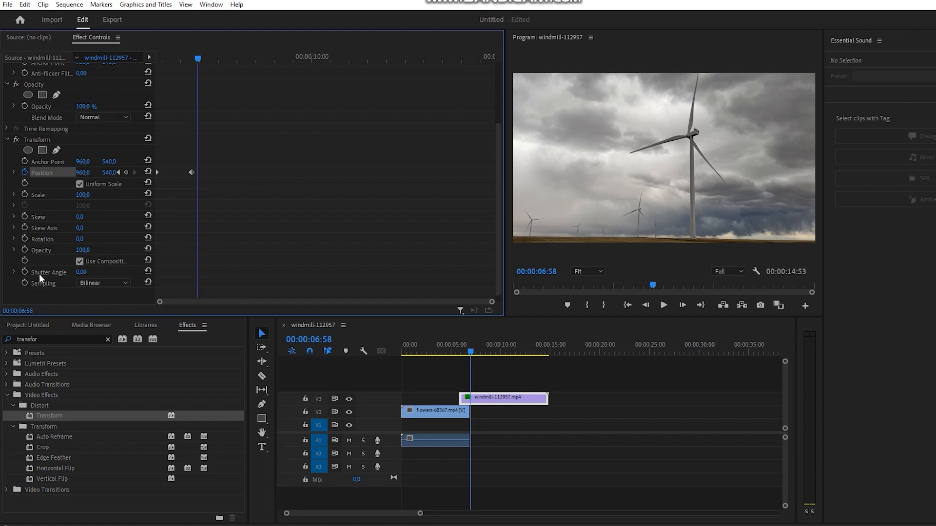
# - Turn off the Transform effect's composition shutter angle, set Shutter Angle to 37, and play back the movement from the windmill clip's start
pyautogui.moveTo(210, 59); pyautogui.dragTo(157, 59)
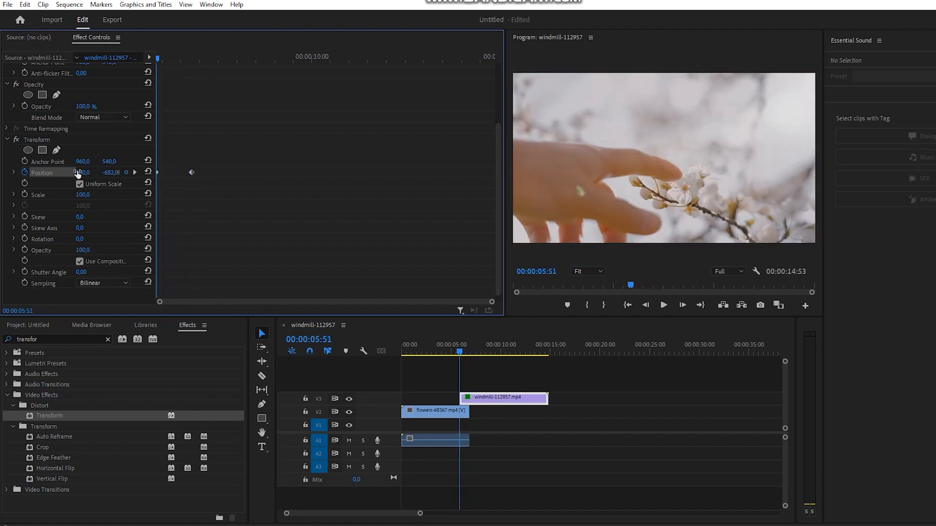
pyautogui.click(80, 262)
pyautogui.moveTo(89, 273); pyautogui.dragTo(82, 273)
pyautogui.moveTo(178, 58); pyautogui.dragTo(157, 59)
pyautogui.press('space')
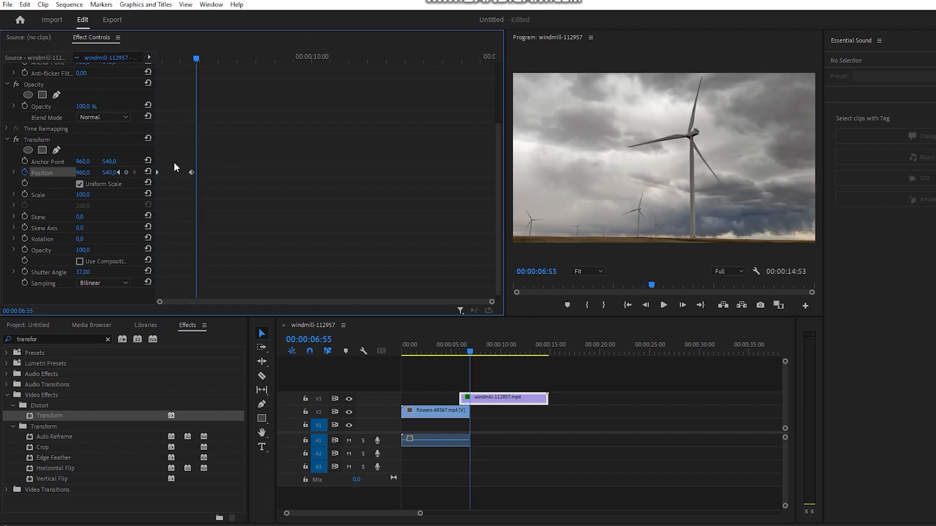
# - Shorten the gap between the two Transform Position keyframes to about a third, and play back the faster slide-in
pyautogui.moveTo(201, 65); pyautogui.dragTo(143, 78)
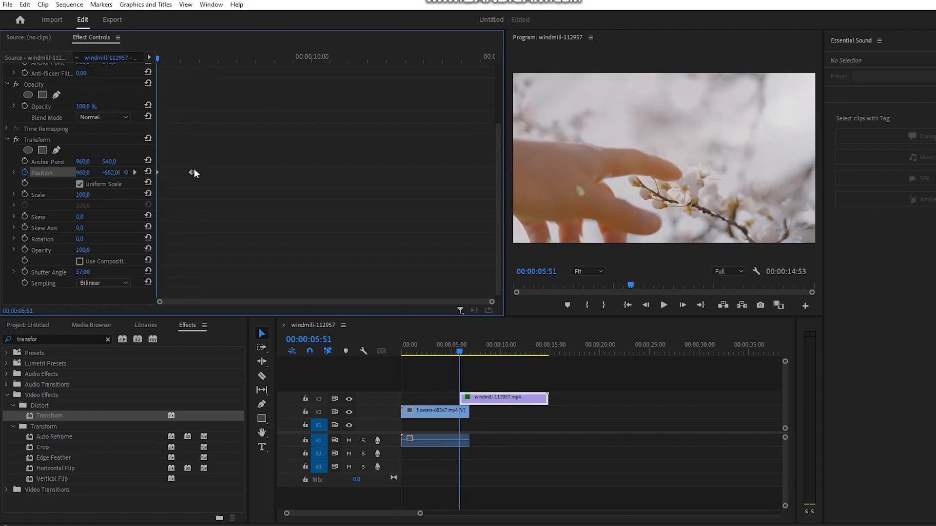
pyautogui.moveTo(191, 172); pyautogui.dragTo(168, 172)
pyautogui.press('space')
pyautogui.press('space')
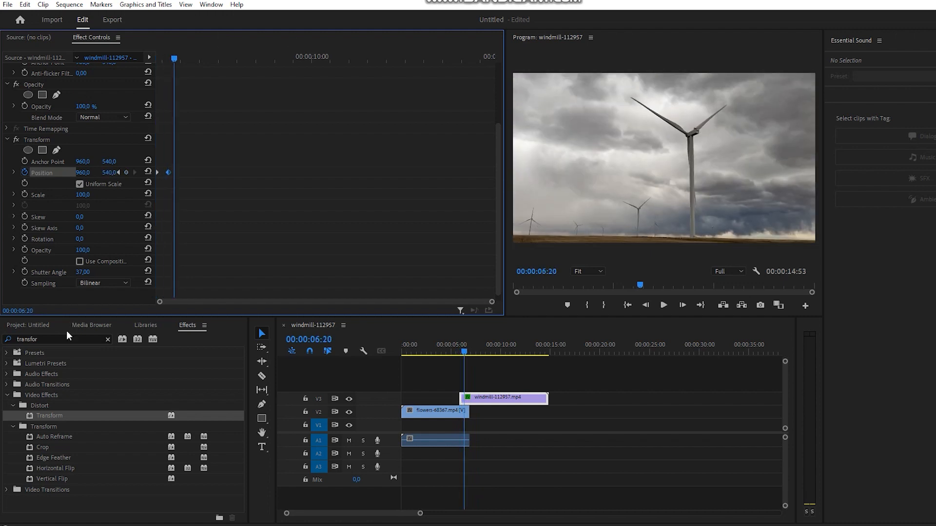
pyautogui.moveTo(175, 59); pyautogui.dragTo(0, 100)
pyautogui.press('space')
pyautogui.press('space')
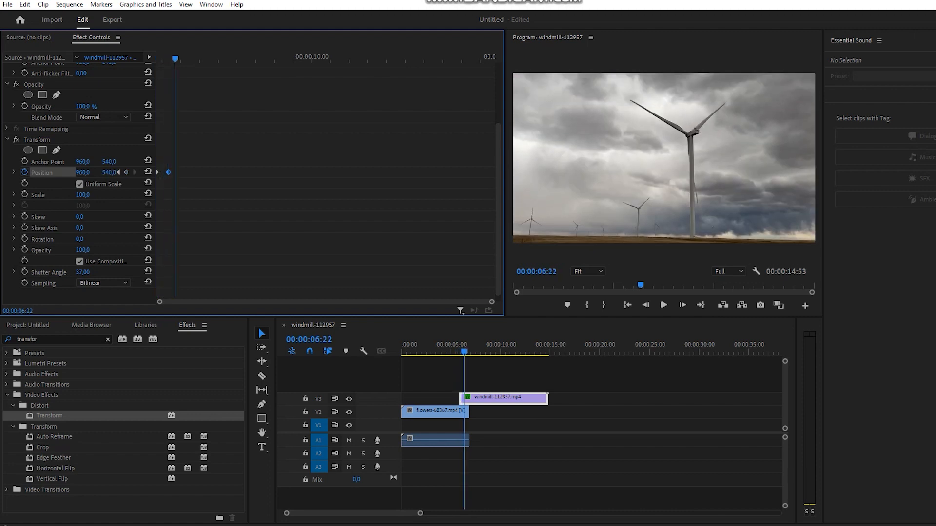
# - Move the second Transform Position keyframe right next to the first, and play back the windmill's entrance
pyautogui.moveTo(168, 173); pyautogui.dragTo(162, 172)
pyautogui.click(169, 64)
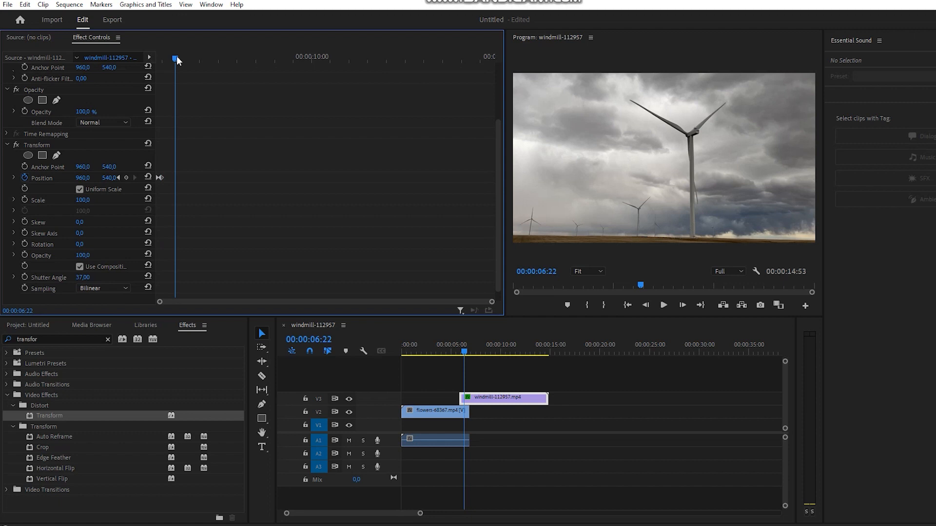
pyautogui.moveTo(176, 59); pyautogui.dragTo(122, 72)
pyautogui.press('space')
pyautogui.press('space')
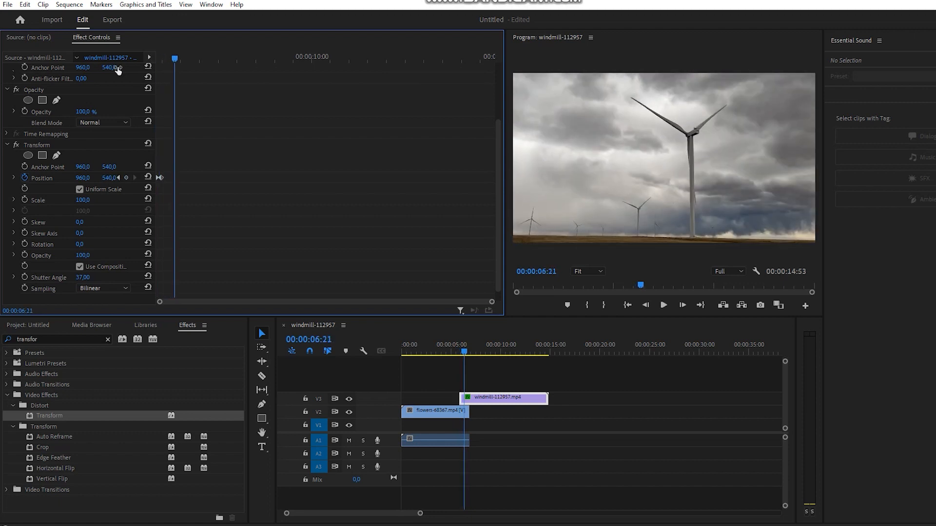
# - Turn off the Transform effect's composition shutter angle, set Shutter Angle to 326, and play back the motion blur
pyautogui.click(80, 268)
pyautogui.moveTo(80, 278); pyautogui.dragTo(220, 279)
pyautogui.moveTo(177, 58)
pyautogui.mouseDown()
pyautogui.moveTo(101, 72)
pyautogui.moveTo(173, 59)
pyautogui.mouseUp()
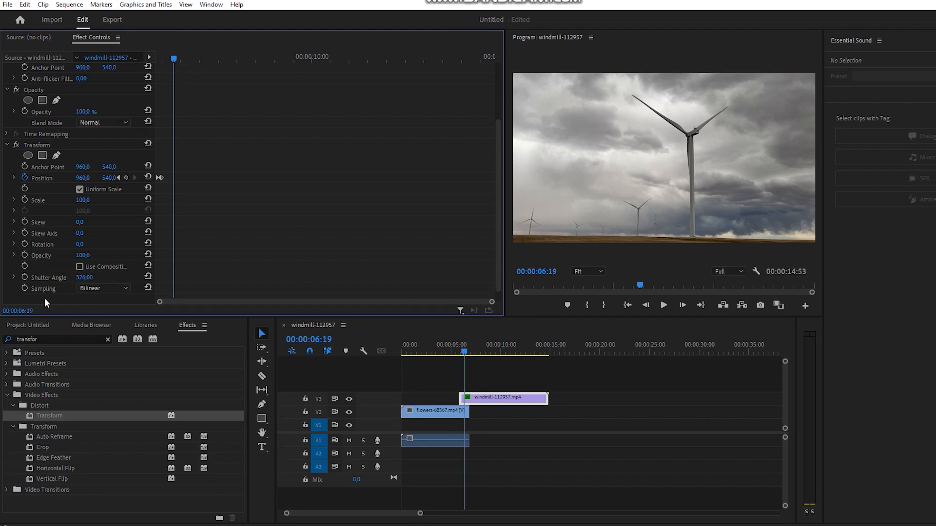
pyautogui.moveTo(186, 64); pyautogui.dragTo(136, 65)
pyautogui.press('space')
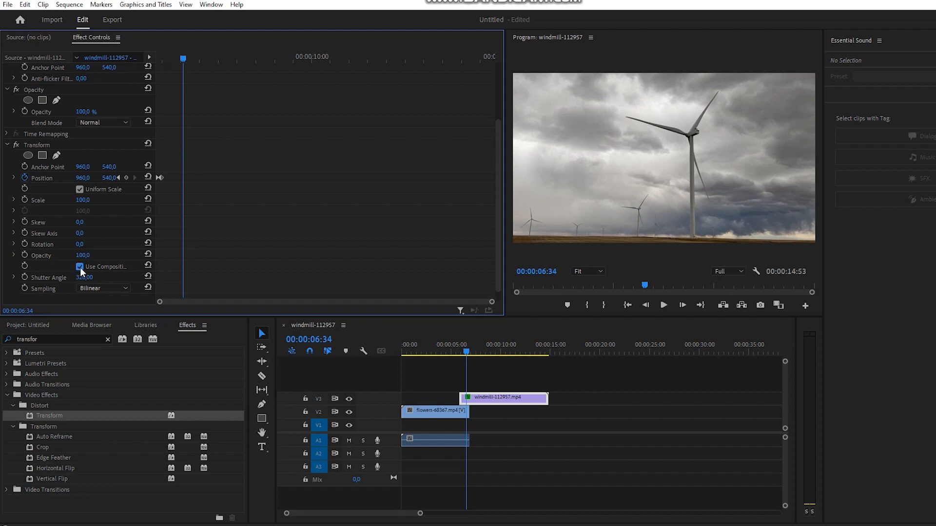
# - With the composition shutter angle turned back on, play back the entrance, reset Shutter Angle to 0, and play it back again
pyautogui.moveTo(188, 55); pyautogui.dragTo(157, 56)
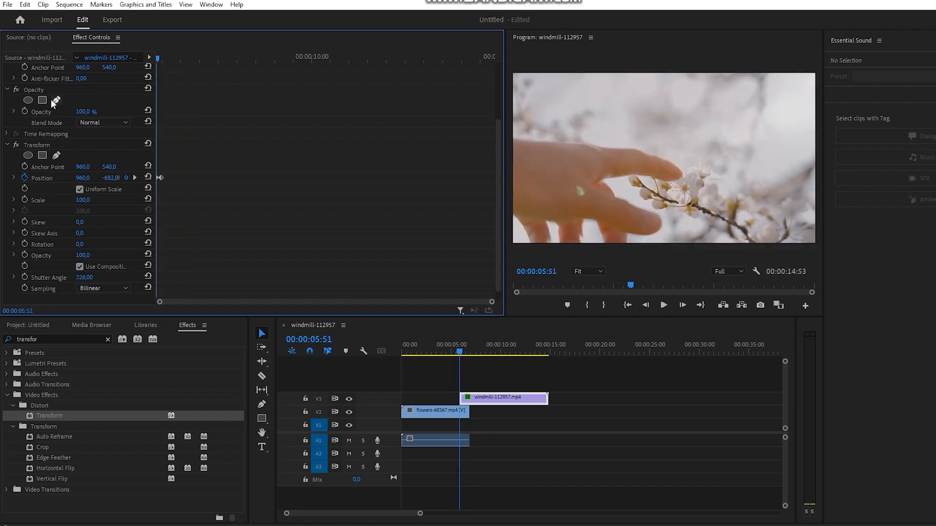
pyautogui.press('space')
pyautogui.press('space')
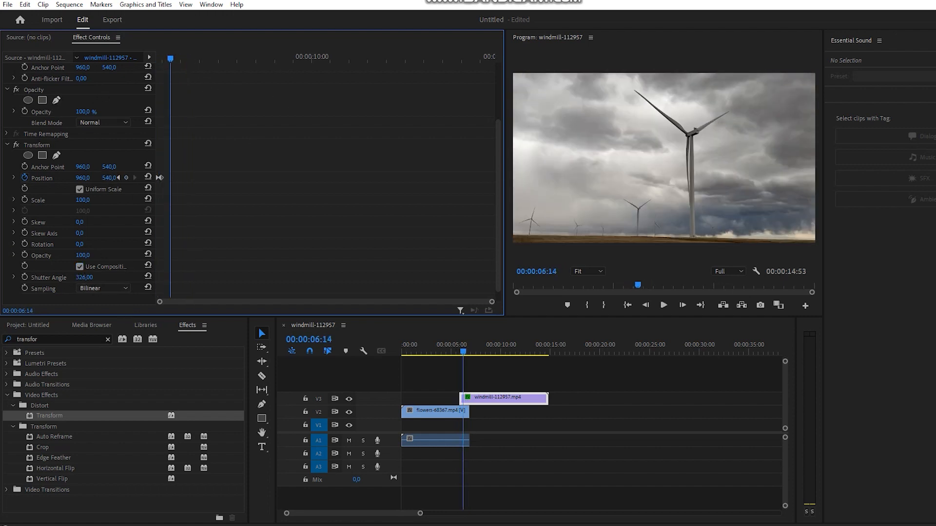
pyautogui.moveTo(84, 278); pyautogui.dragTo(35, 277)
pyautogui.moveTo(180, 54); pyautogui.dragTo(145, 59)
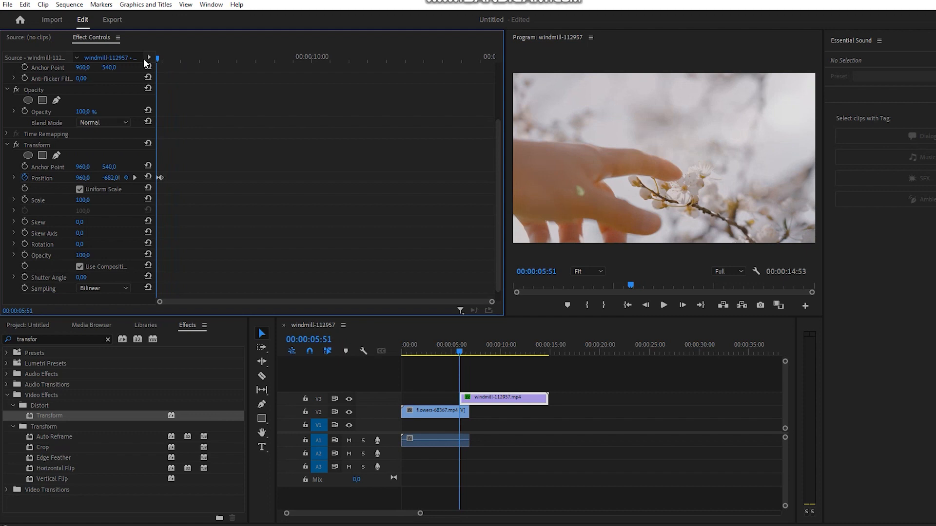
pyautogui.press('space')
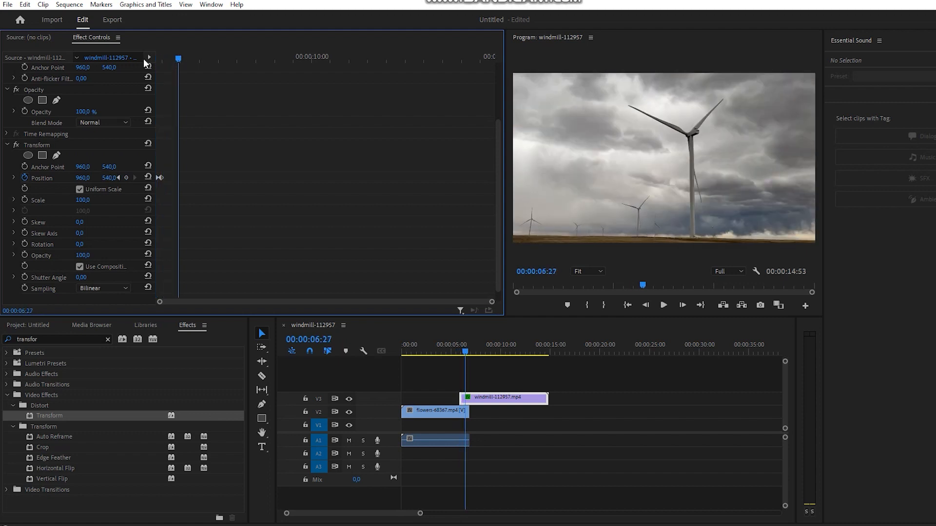
pyautogui.press('space')
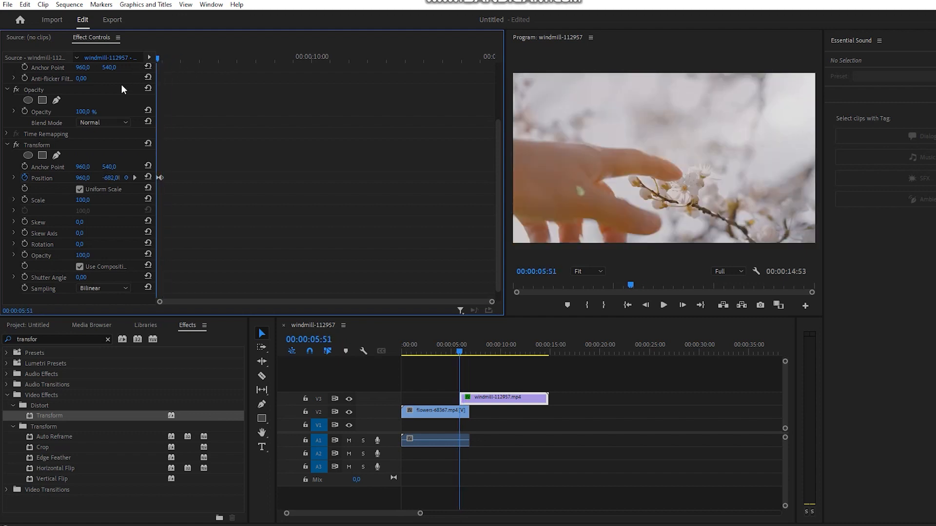
# - Move the second Transform Position keyframe farther from the first to slow the slide-in, and play it back
pyautogui.moveTo(163, 178); pyautogui.dragTo(180, 175)
pyautogui.press('space')
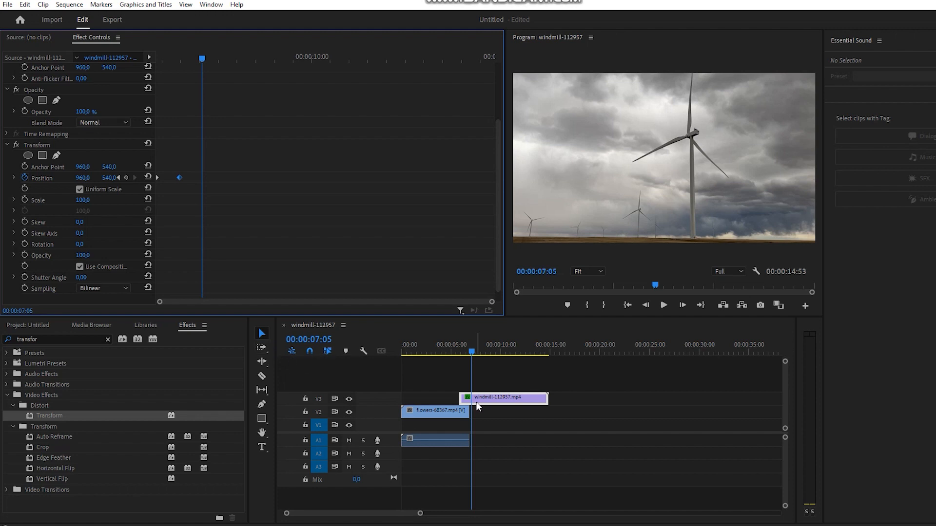
pyautogui.scroll(-1, 11, 302)
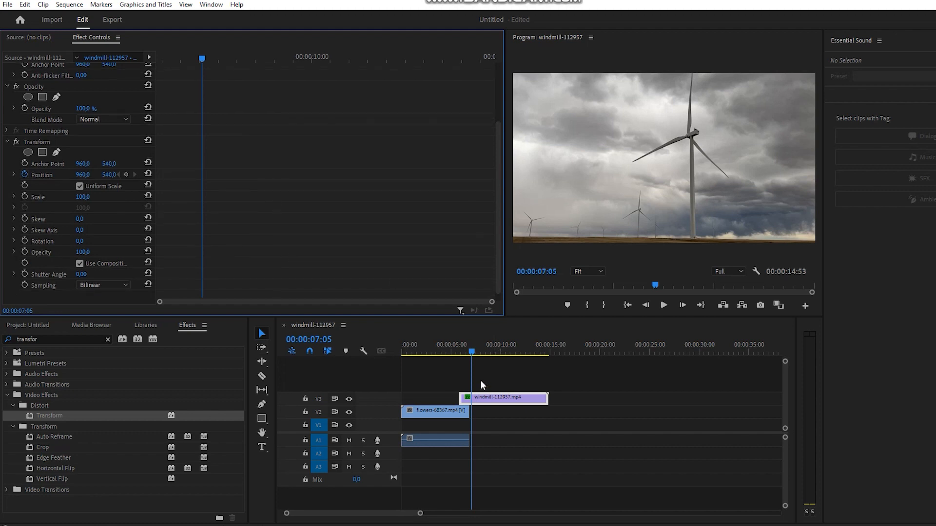
# - Shift the windmill clip on V3 to start at about 00:00:05:31, and move the flowers clip's video above it to V4
pyautogui.click(472, 398)
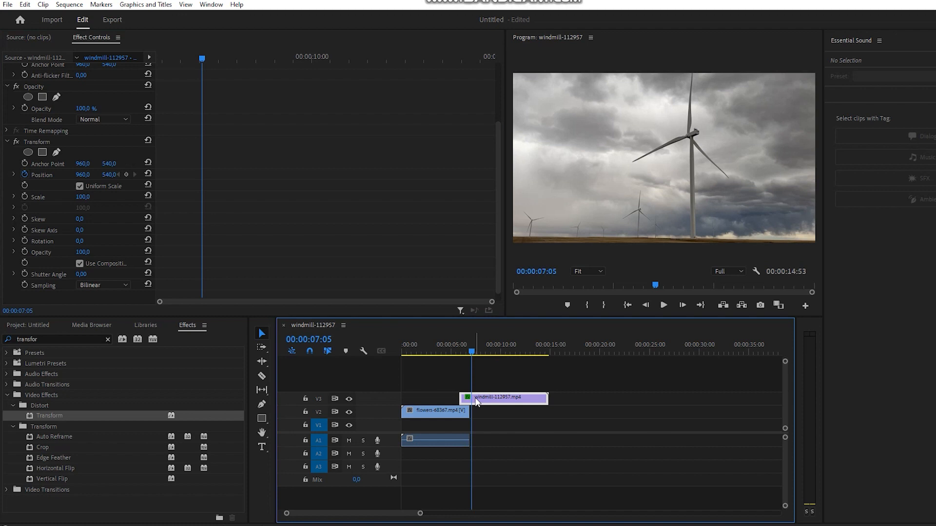
pyautogui.moveTo(478, 401)
pyautogui.mouseDown()
pyautogui.moveTo(507, 400)
pyautogui.moveTo(480, 401)
pyautogui.mouseUp()
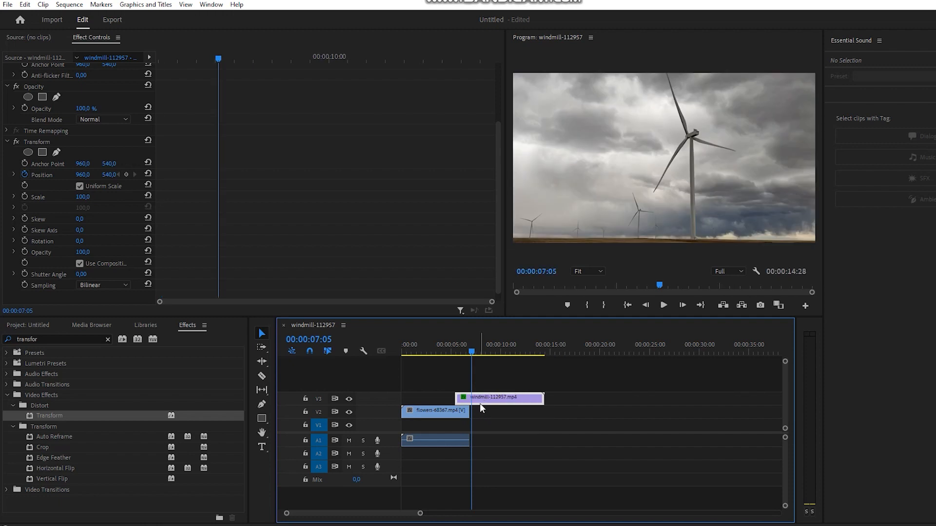
pyautogui.moveTo(457, 414); pyautogui.dragTo(457, 388)
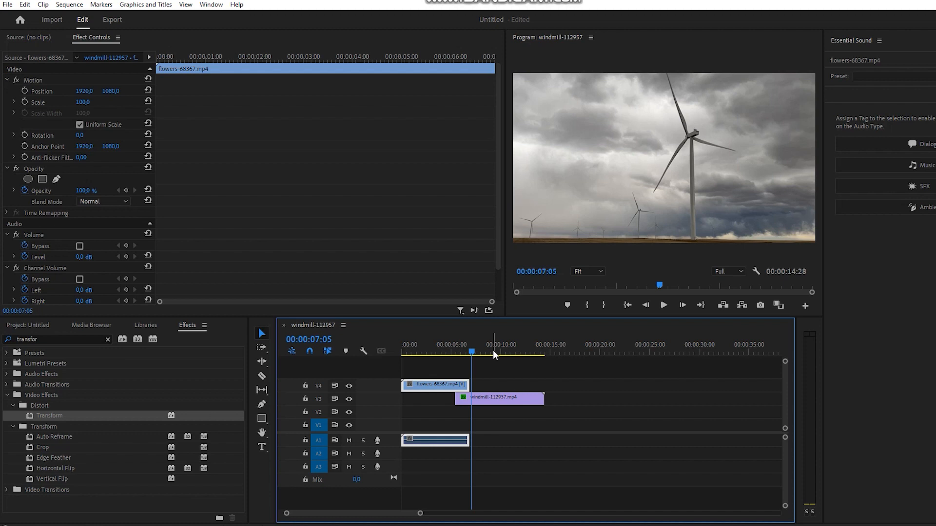
pyautogui.moveTo(478, 348); pyautogui.dragTo(457, 346)
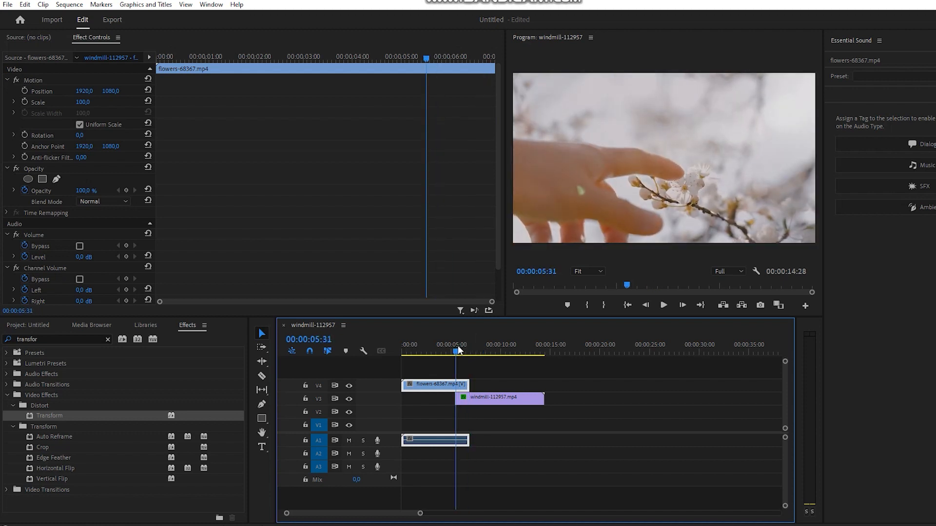
# - Razor the flowers clip on V4 with its linked audio at 00:00:05:31 and 00:00:05:34
pyautogui.click(262, 376)
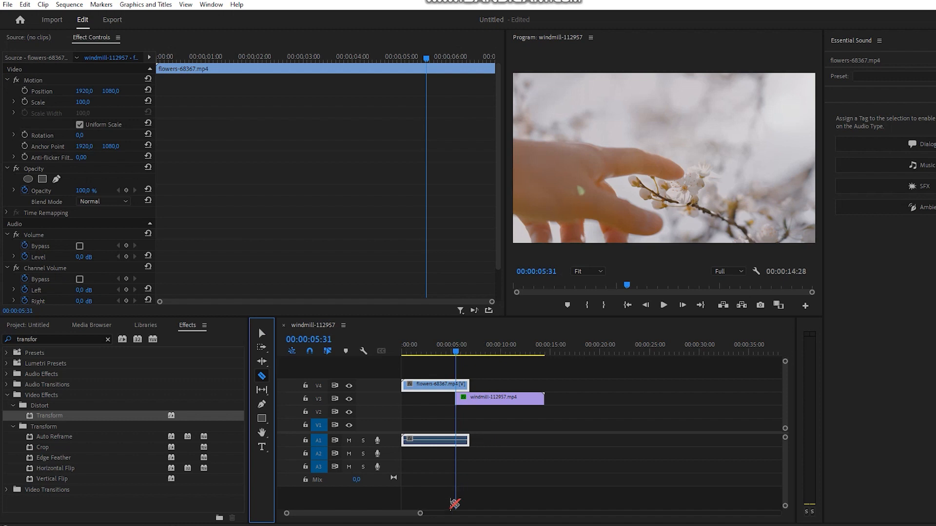
pyautogui.click(418, 515)
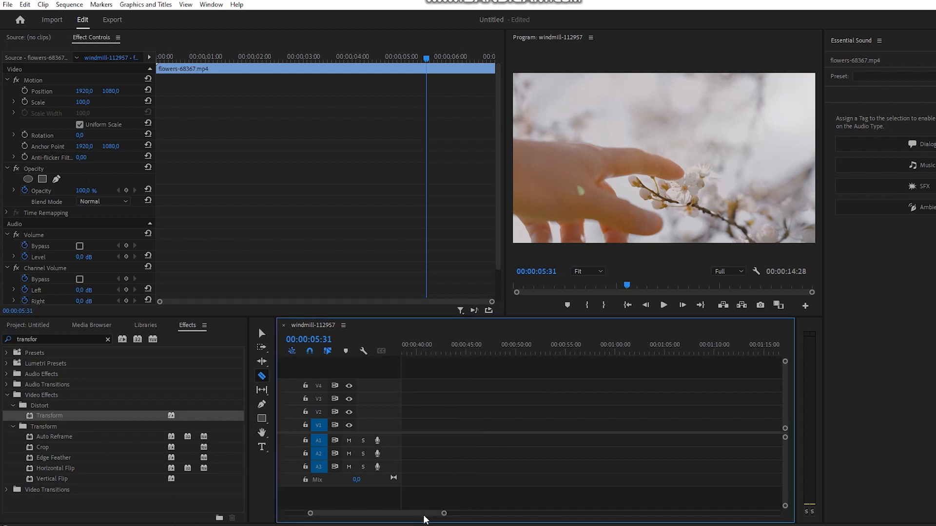
pyautogui.moveTo(418, 513); pyautogui.dragTo(382, 510)
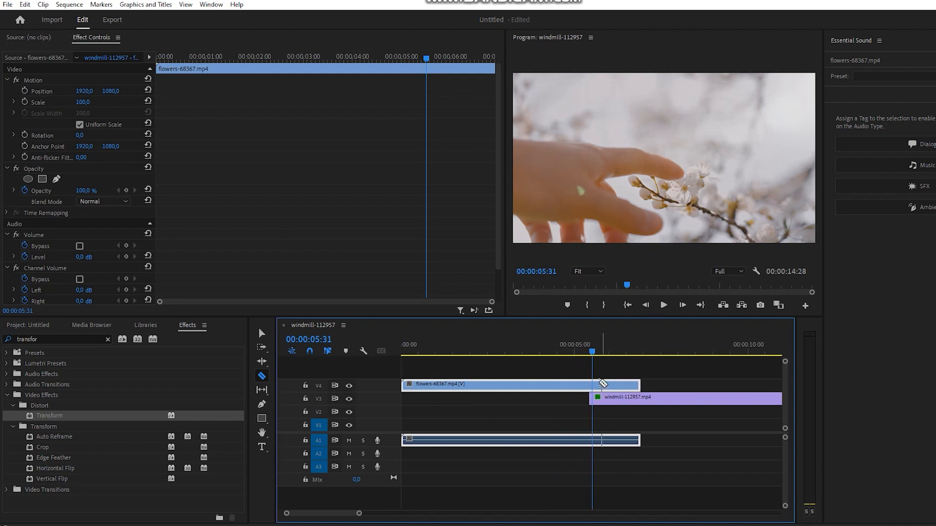
pyautogui.click(592, 384)
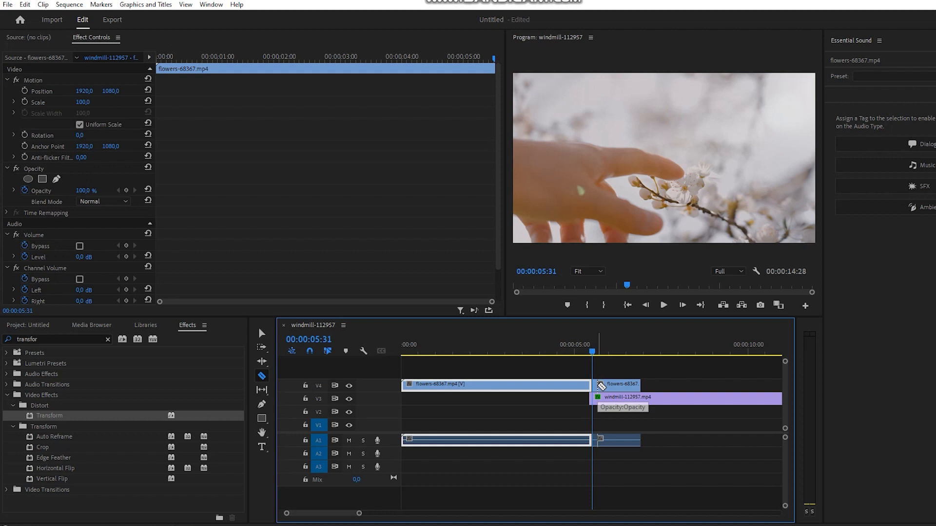
pyautogui.press('Right')
pyautogui.press('Right')
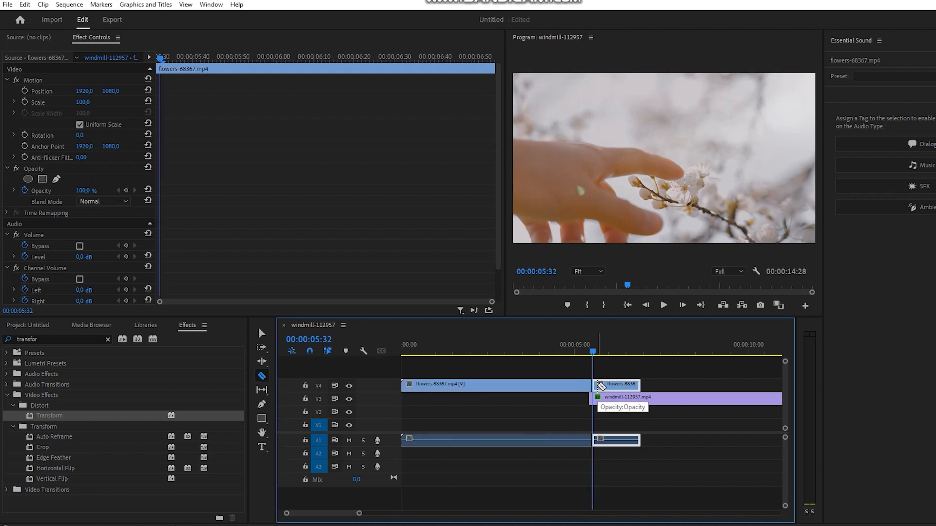
pyautogui.press('Right')
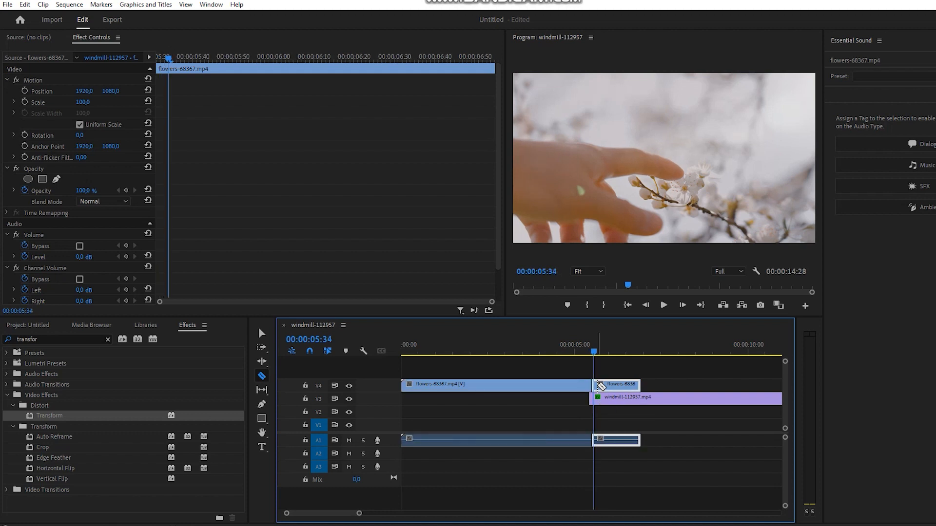
pyautogui.click(598, 386)
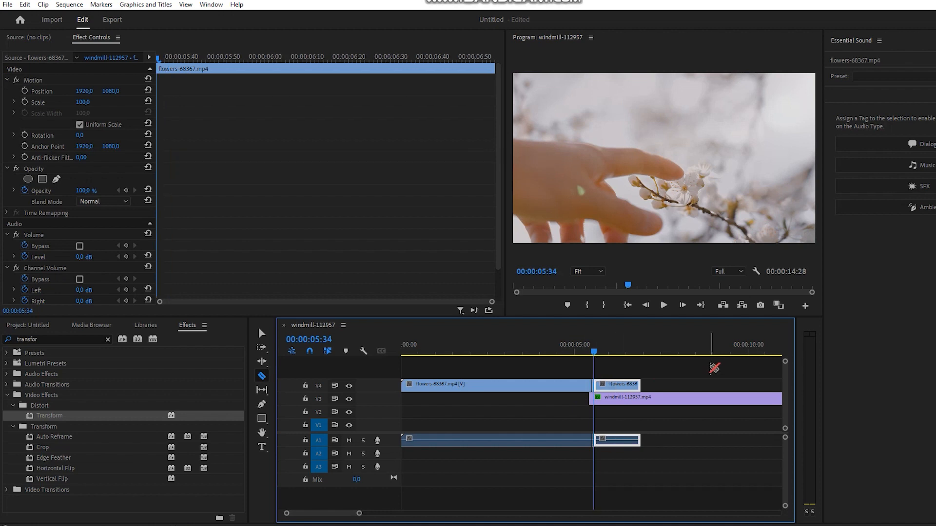
# - Cut the remaining flowers clip again at 00:00:05:37 and 00:00:05:41
pyautogui.press('Right')
pyautogui.press('Right')
pyautogui.press('Right')
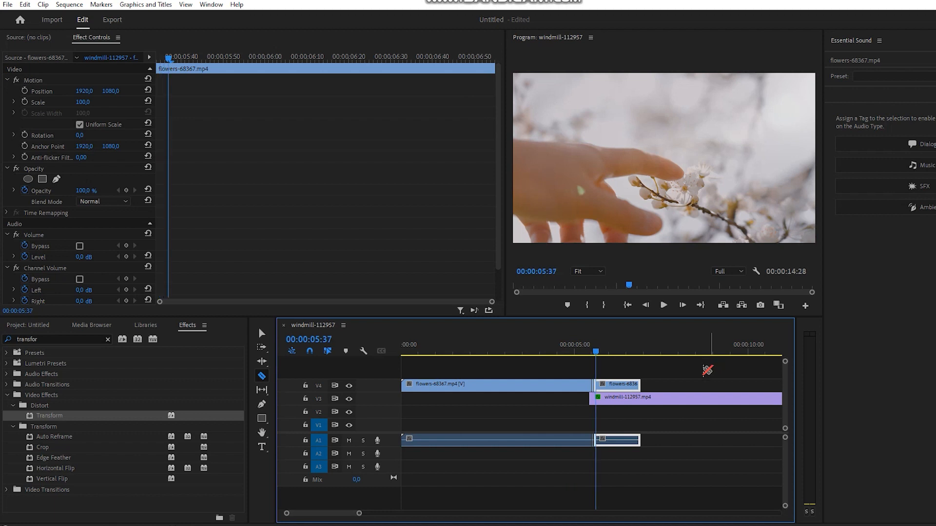
pyautogui.click(600, 384)
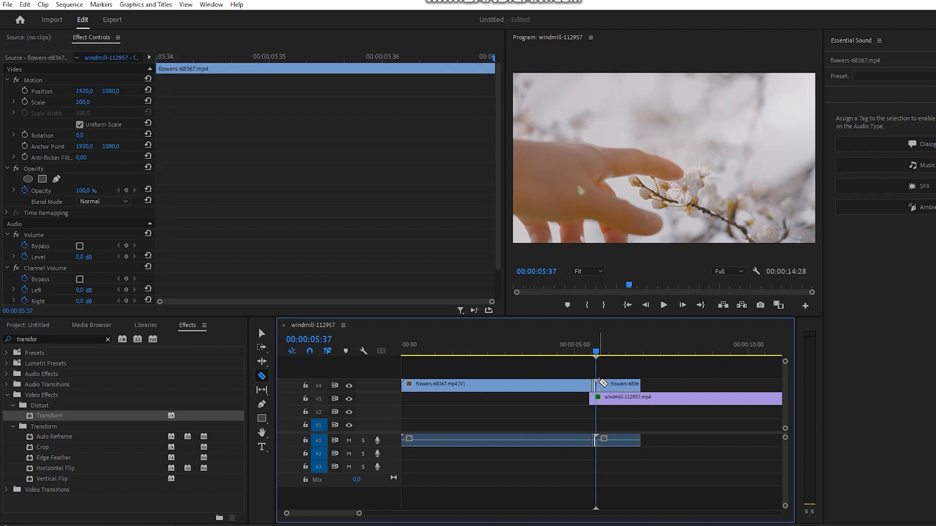
pyautogui.press('Right')
pyautogui.press('Right')
pyautogui.press('Right')
pyautogui.press('Right')
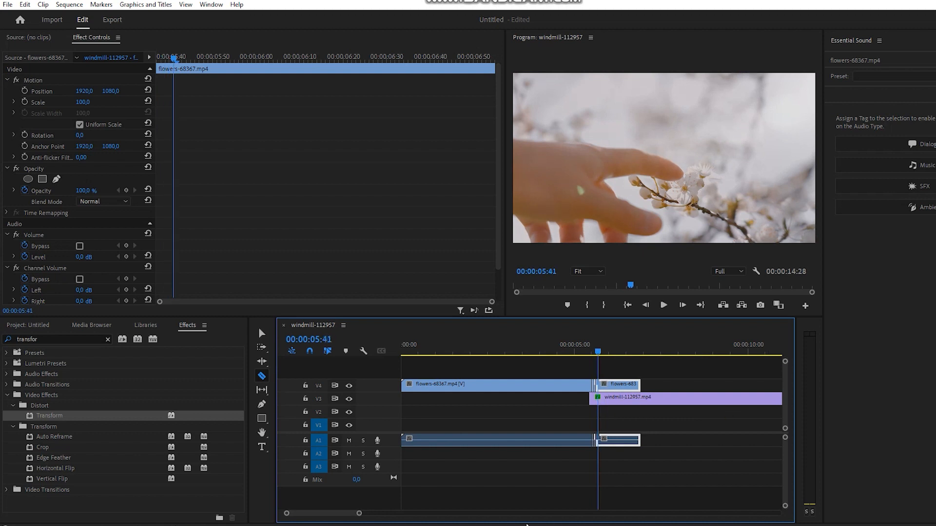
pyautogui.moveTo(359, 513); pyautogui.dragTo(334, 514)
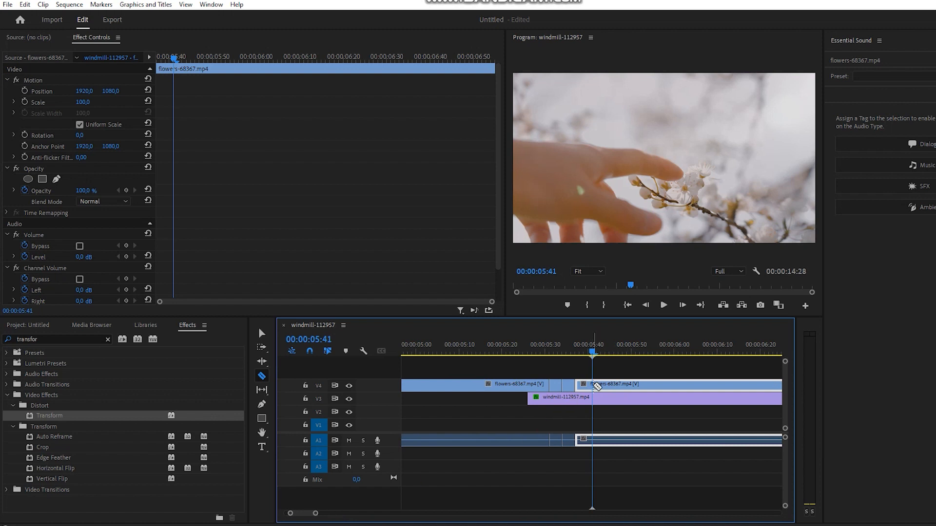
pyautogui.click(592, 384)
# - Add further cuts to the flowers clip at 00:00:05:44 and 00:00:05:47
pyautogui.press('Right')
pyautogui.press('Right')
pyautogui.press('Right')
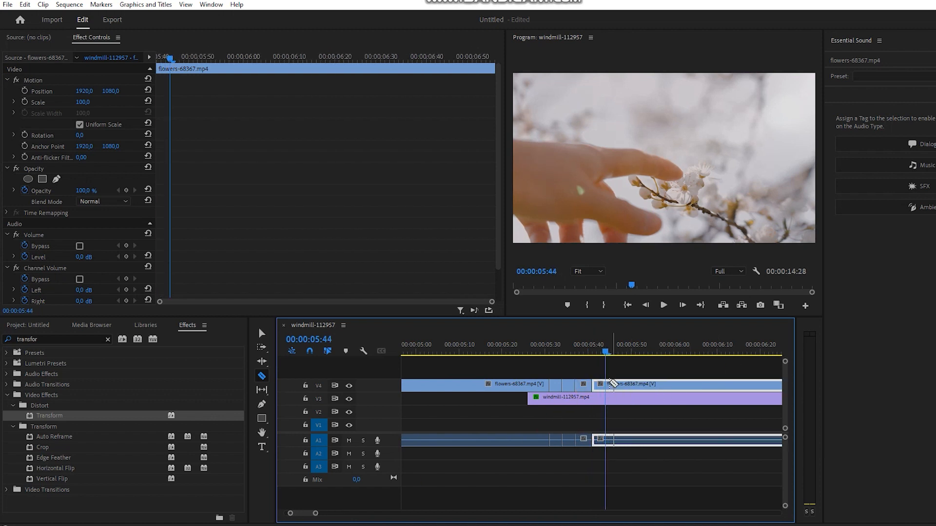
pyautogui.click(605, 385)
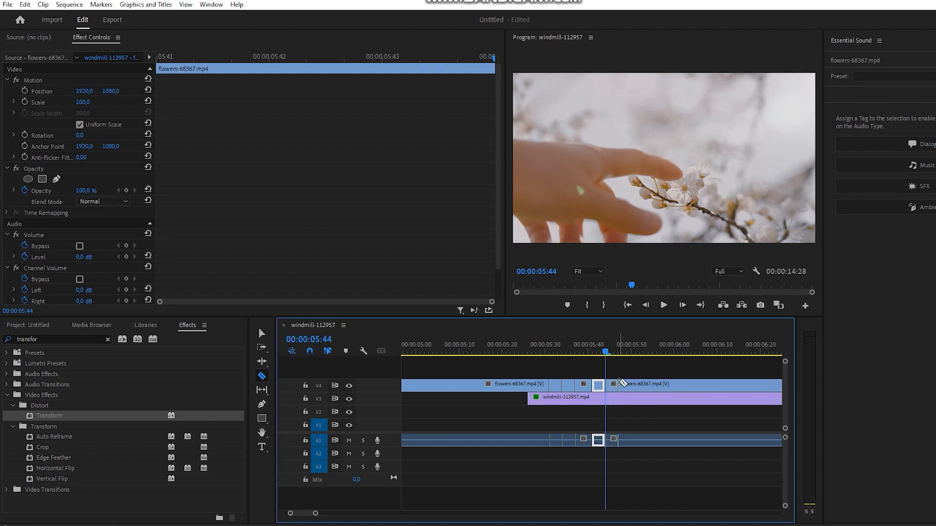
pyautogui.press('Right')
pyautogui.press('Right')
pyautogui.press('Right')
pyautogui.click(622, 383)
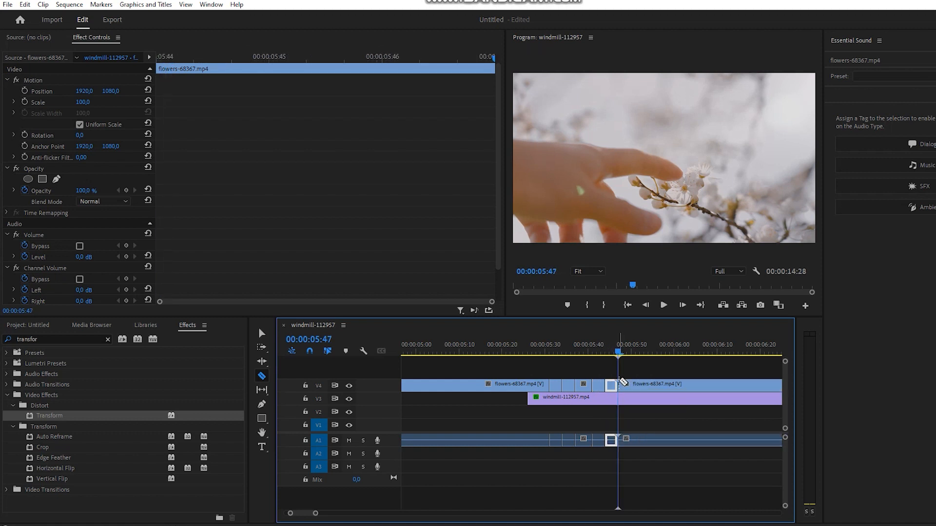
# - Split the flowers clip at 00:00:05:50 and 00:00:05:53
pyautogui.press('Right')
pyautogui.press('Right')
pyautogui.press('Right')
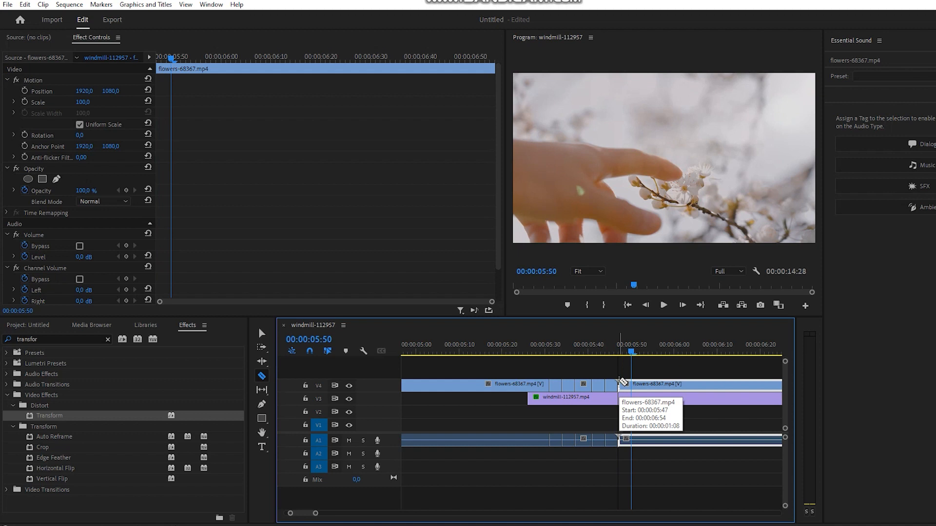
pyautogui.click(632, 384)
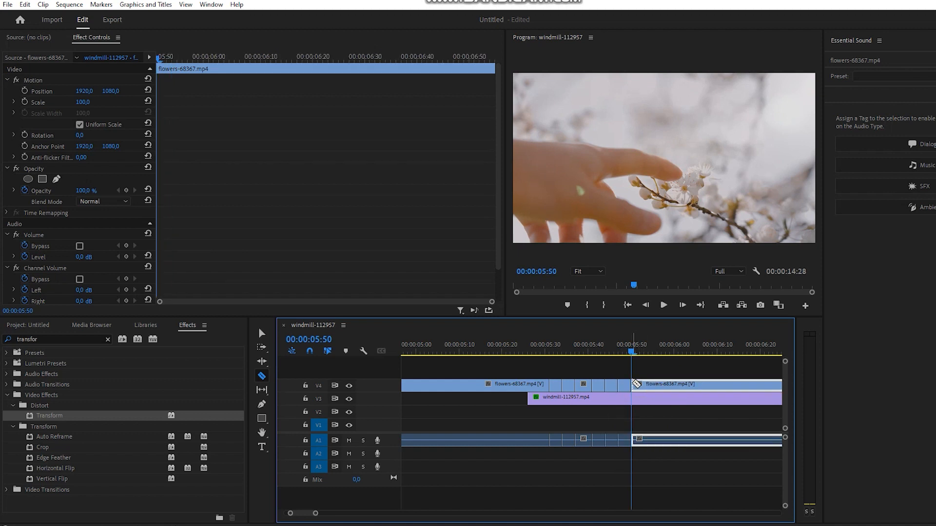
pyautogui.press('Right')
pyautogui.press('Right')
pyautogui.press('Right')
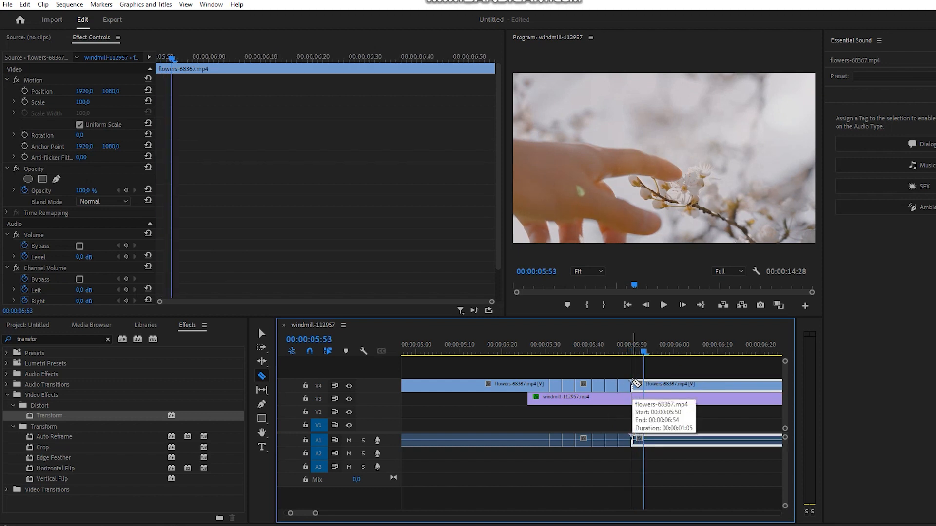
pyautogui.click(646, 385)
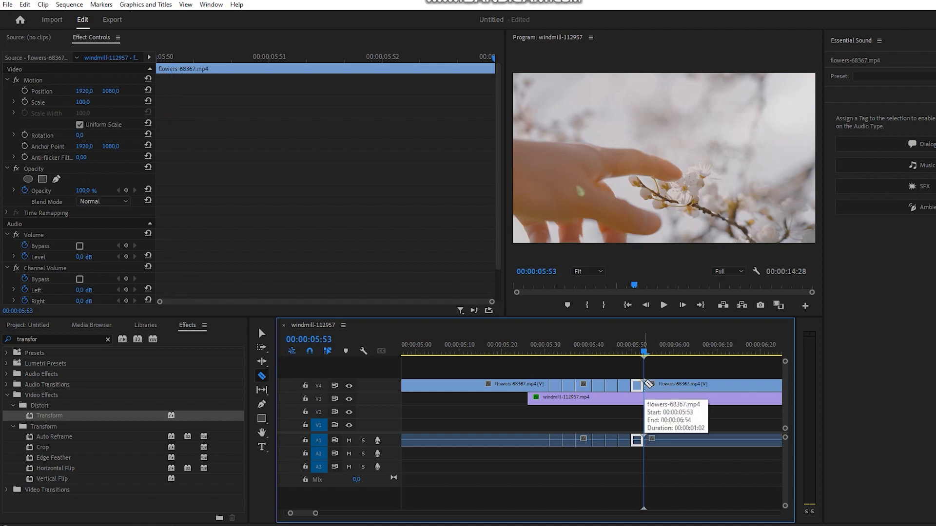
# - With the Selection tool, delete the alternating flowers fragments starting at 00:00:05:34, 00:00:05:41 and 00:00:05:47 to leave gaps
pyautogui.click(262, 333)
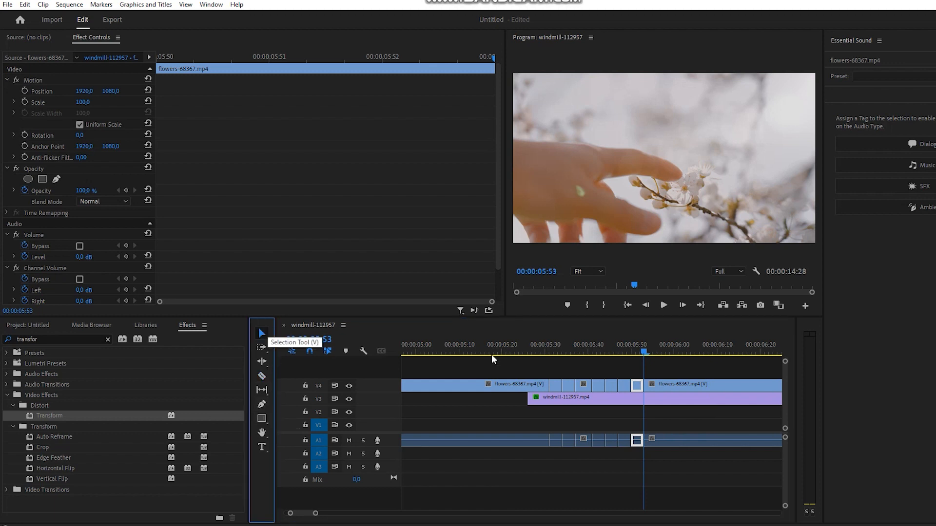
pyautogui.click(569, 385)
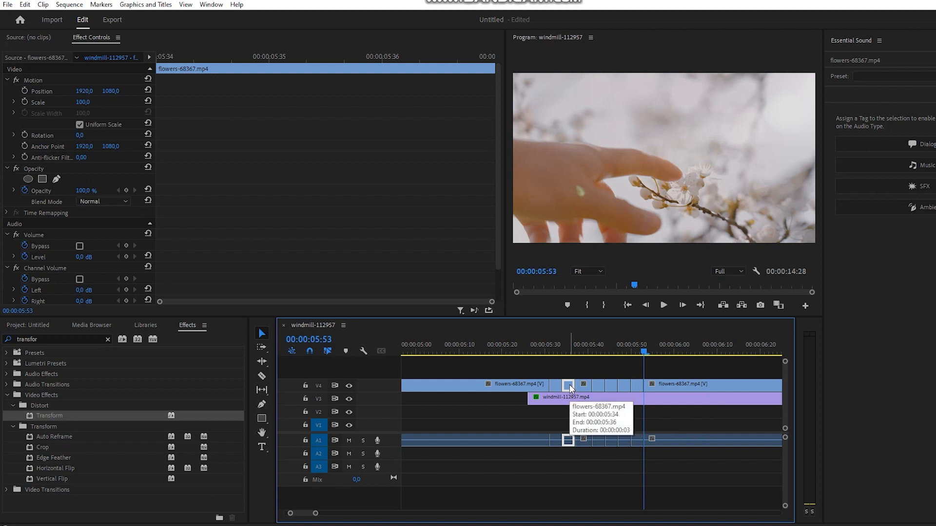
pyautogui.press('Delete')
pyautogui.click(598, 387)
pyautogui.press('Delete')
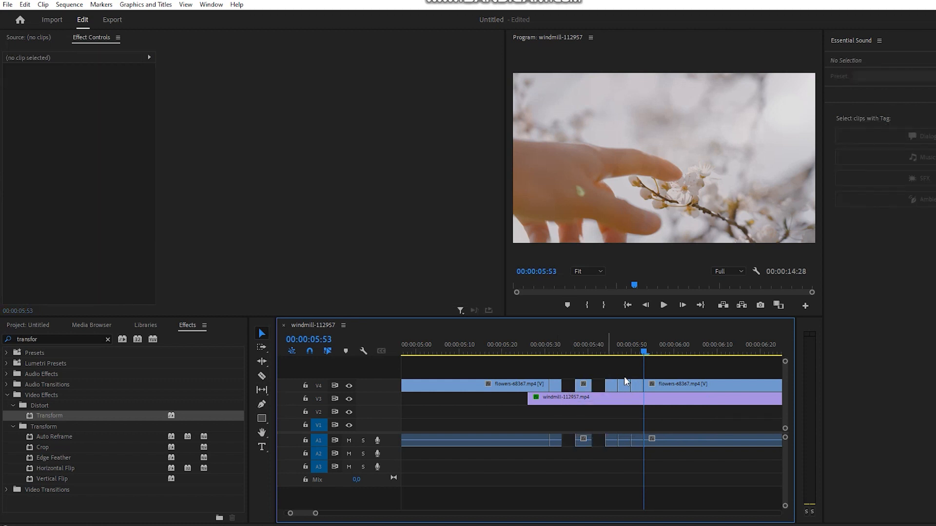
pyautogui.click(624, 385)
pyautogui.press('Delete')
# - Move the windmill clip on V3 to start at 00:00:05:53 and delete the flowers remainder above it
pyautogui.moveTo(648, 399); pyautogui.dragTo(672, 406)
pyautogui.click(675, 381)
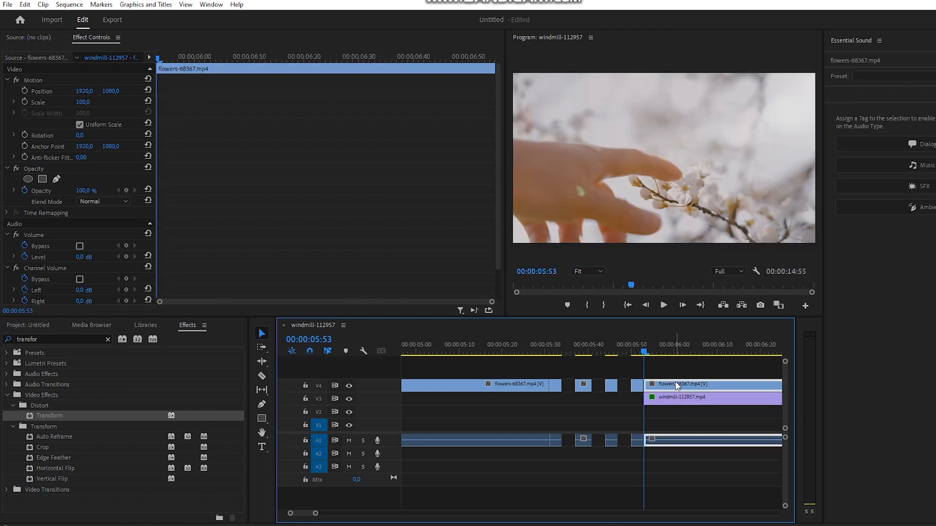
pyautogui.press('Delete')
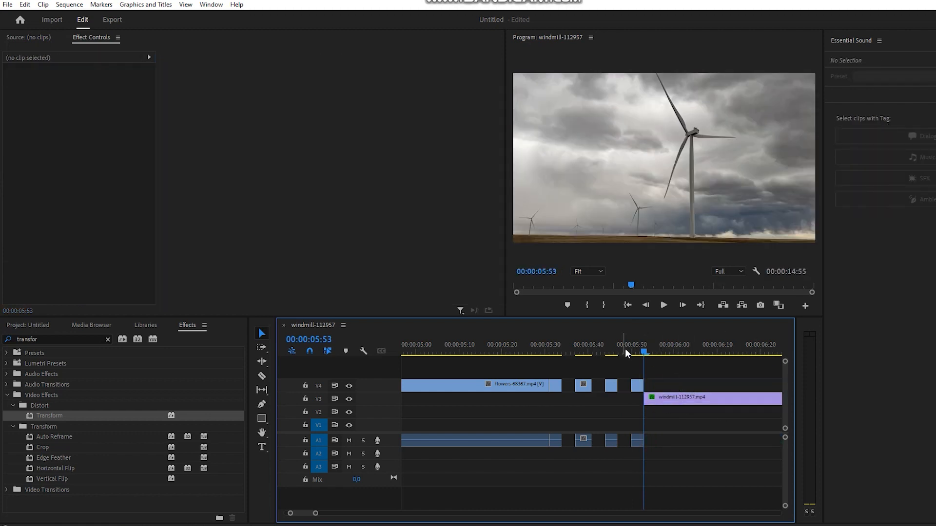
# - Play back the flickering cut from the flowers fragments to the windmill clip twice, and scrub through it
pyautogui.click(626, 345)
pyautogui.moveTo(626, 344); pyautogui.dragTo(434, 390)
pyautogui.press('space')
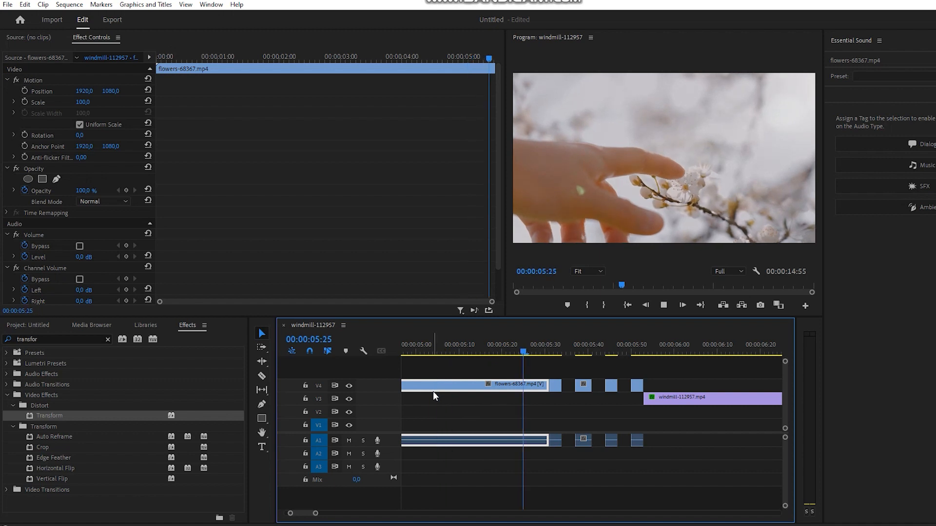
pyautogui.press('space')
pyautogui.moveTo(505, 350); pyautogui.dragTo(353, 400)
pyautogui.press('space')
pyautogui.press('space')
pyautogui.click(544, 348)
pyautogui.moveTo(536, 349); pyautogui.dragTo(685, 374)
# - Try the windmill clip beneath the flowers fragments, starting at about 00:00:05:34, and play back the transition
pyautogui.moveTo(614, 405); pyautogui.dragTo(530, 408)
pyautogui.moveTo(539, 351); pyautogui.dragTo(495, 337)
pyautogui.press('space')
pyautogui.press('space')
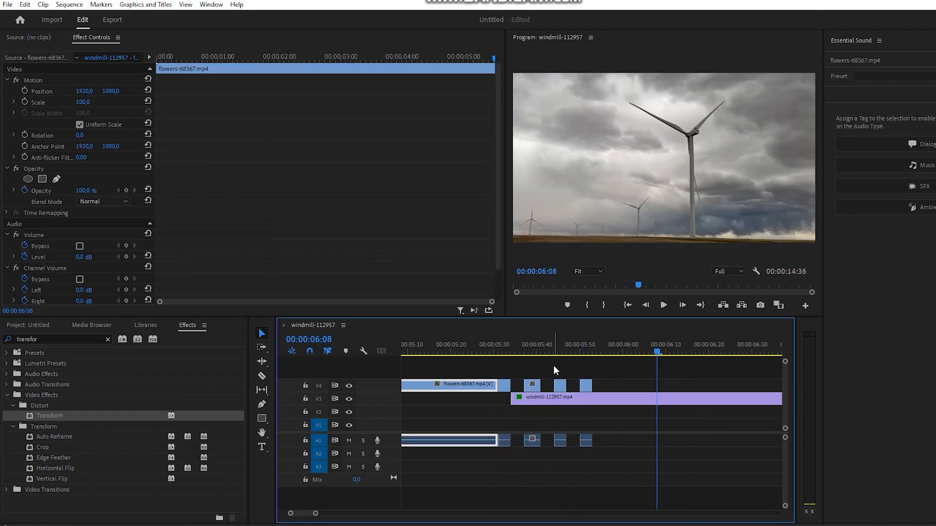
# - Return the windmill clip to start at 00:00:05:53, directly after the last flowers fragment, and play it back
pyautogui.moveTo(570, 400); pyautogui.dragTo(664, 405)
pyautogui.moveTo(657, 347); pyautogui.dragTo(357, 402)
pyautogui.press('space')
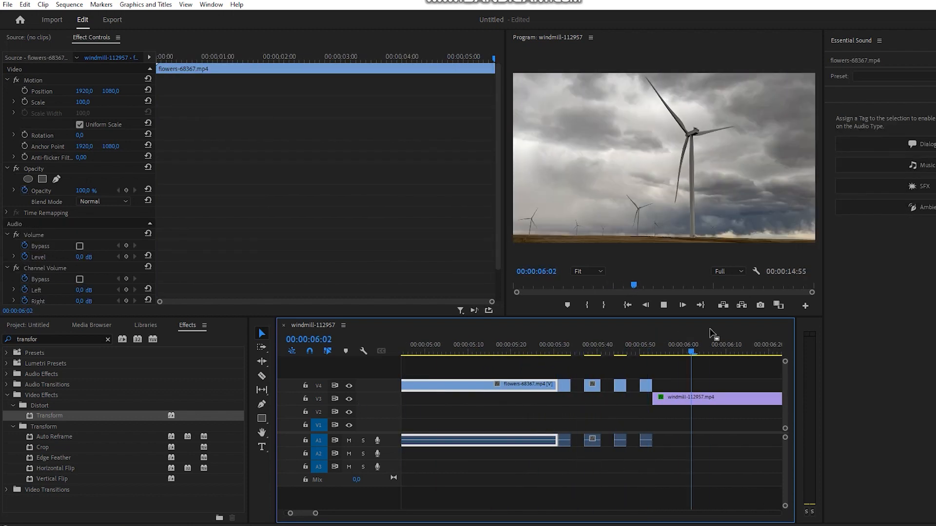
# - Try the transition without the last flowers fragment, and undo its deletion
pyautogui.click(648, 386)
pyautogui.press('Delete')
pyautogui.moveTo(670, 395); pyautogui.dragTo(654, 400)
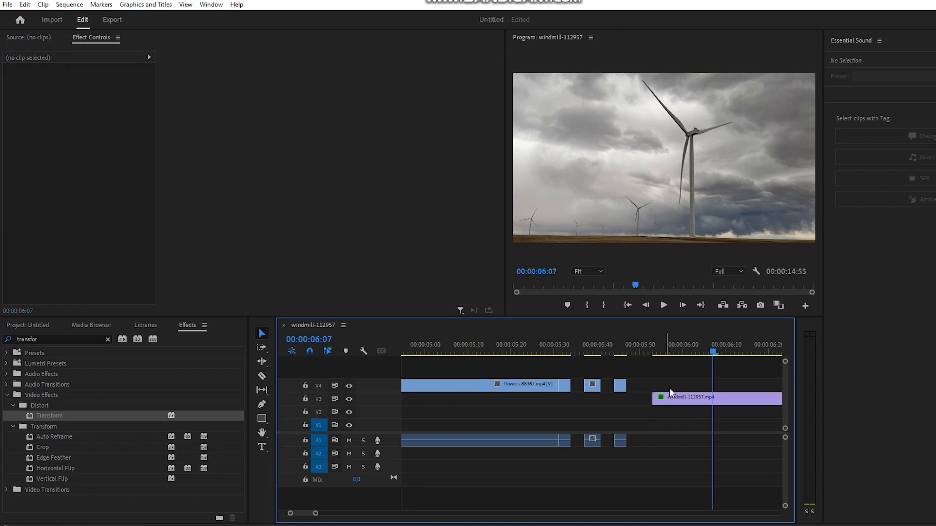
pyautogui.hotkey('ctrl', 'z')
# - Move the windmill clip to start at about 00:00:05:56, leaving a short gap after the last flowers fragment, and play it back
pyautogui.moveTo(673, 399); pyautogui.dragTo(682, 398)
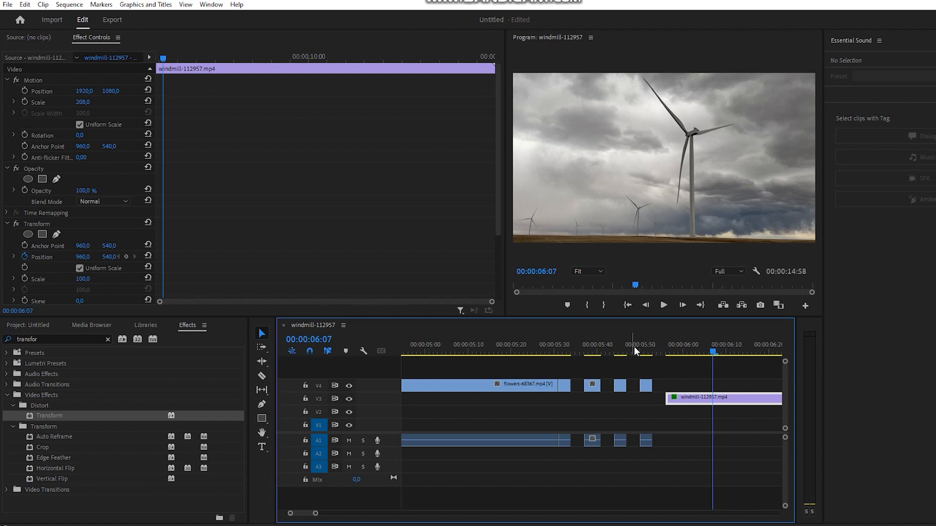
pyautogui.click(546, 348)
pyautogui.press('space')
pyautogui.press('space')
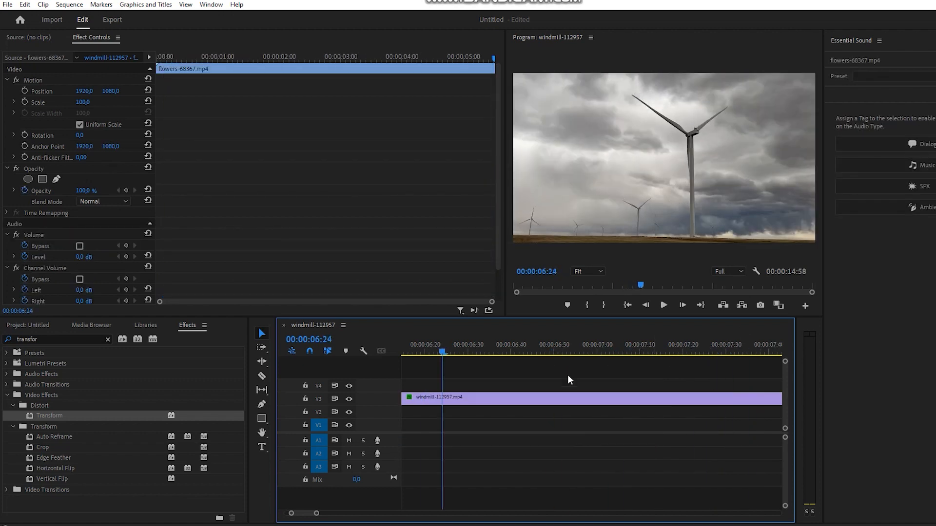
pyautogui.moveTo(442, 353); pyautogui.dragTo(338, 379)
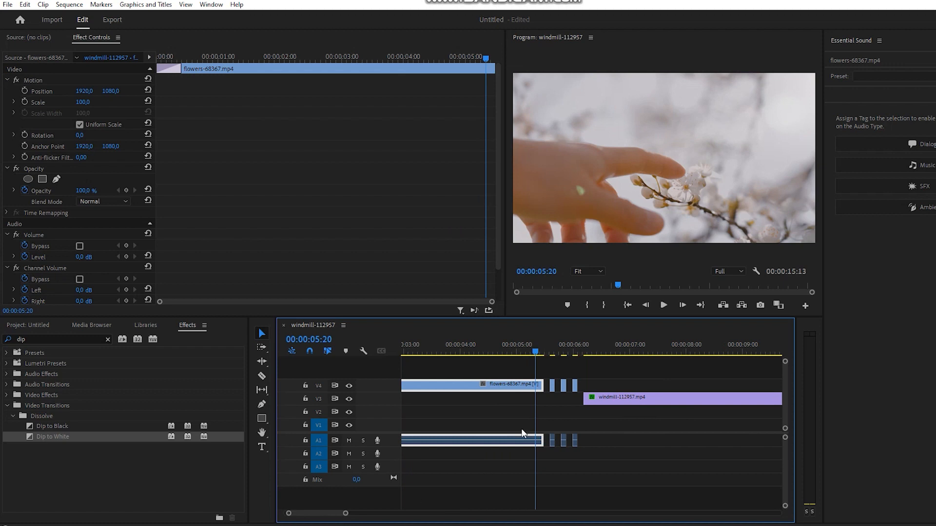
# - Play back the transition through the spaced-out flowers fragments into the windmill clip, and replay it
pyautogui.moveTo(563, 388)
pyautogui.moveTo(346, 515); pyautogui.dragTo(332, 514)
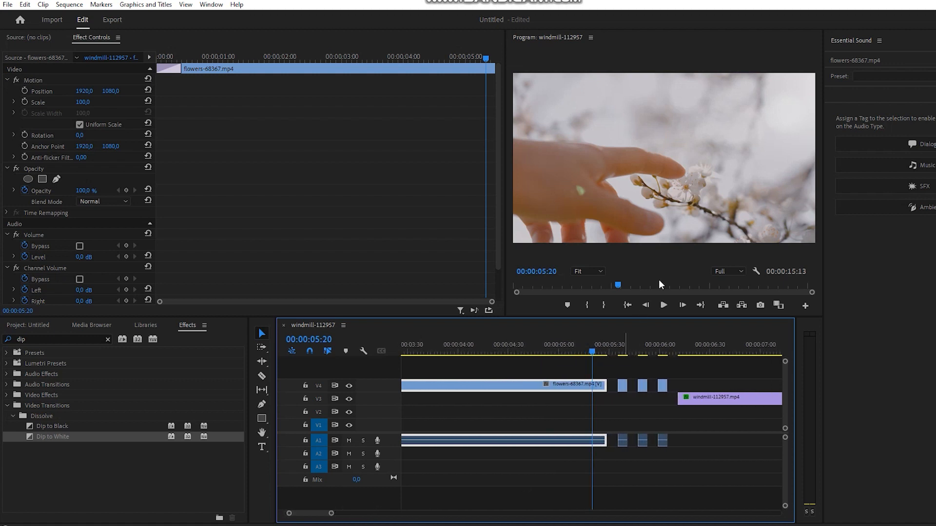
pyautogui.moveTo(589, 352); pyautogui.dragTo(562, 346)
pyautogui.press('space')
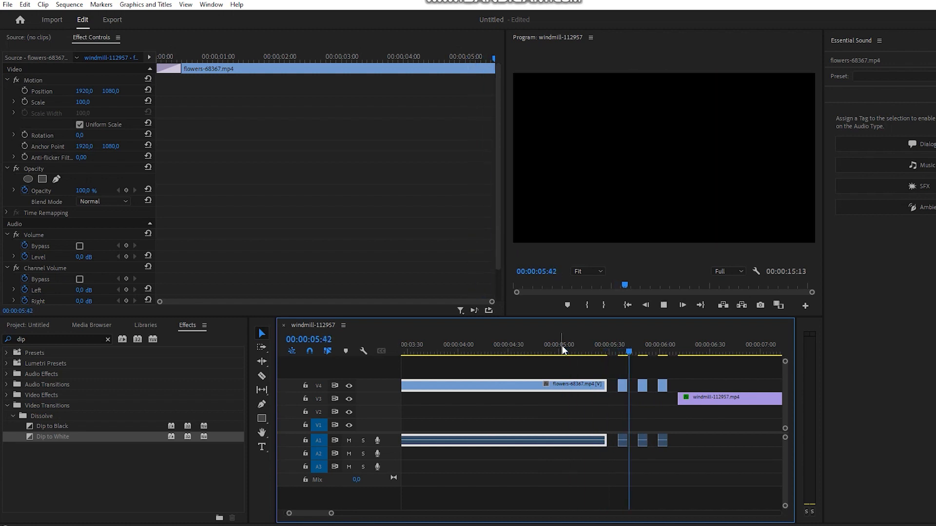
pyautogui.press('space')
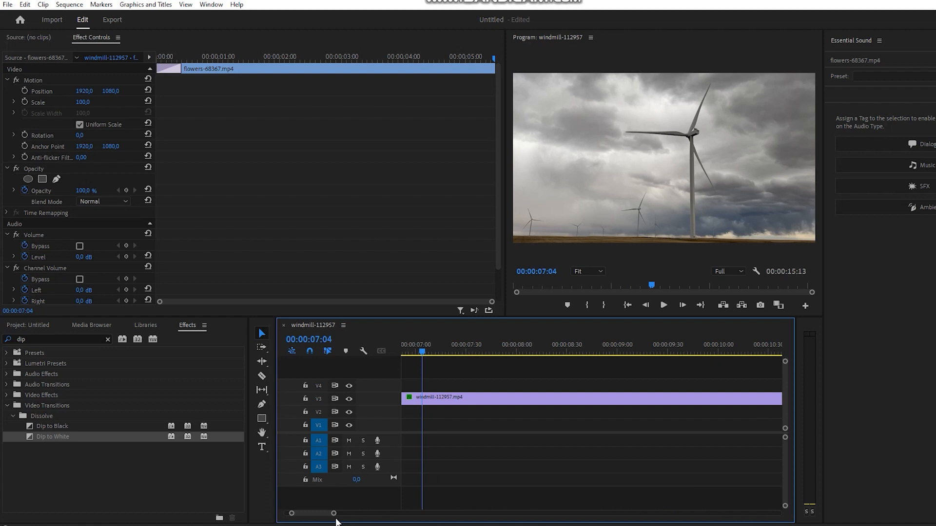
pyautogui.moveTo(335, 515); pyautogui.dragTo(351, 514)
pyautogui.moveTo(560, 352); pyautogui.dragTo(524, 341)
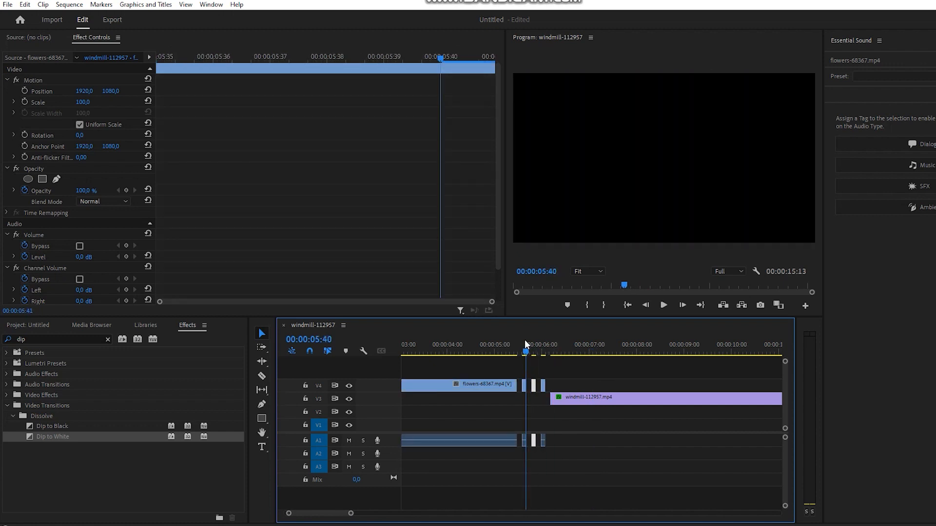
pyautogui.press('space')
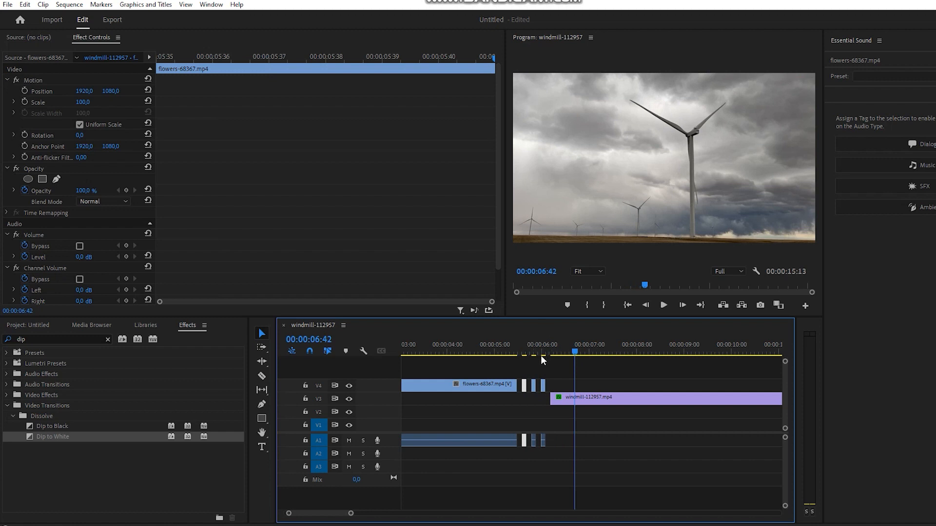
# - Apply Dip to White at the start of the flowers clip on V4, and play back its opening twice
pyautogui.moveTo(350, 514); pyautogui.dragTo(379, 516)
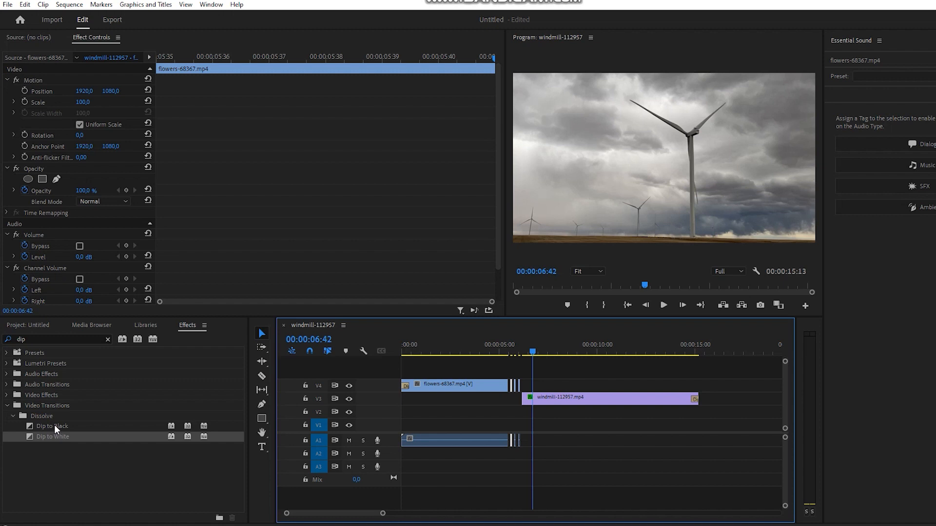
pyautogui.moveTo(62, 439)
pyautogui.mouseDown()
pyautogui.moveTo(391, 404)
pyautogui.moveTo(409, 389)
pyautogui.mouseUp()
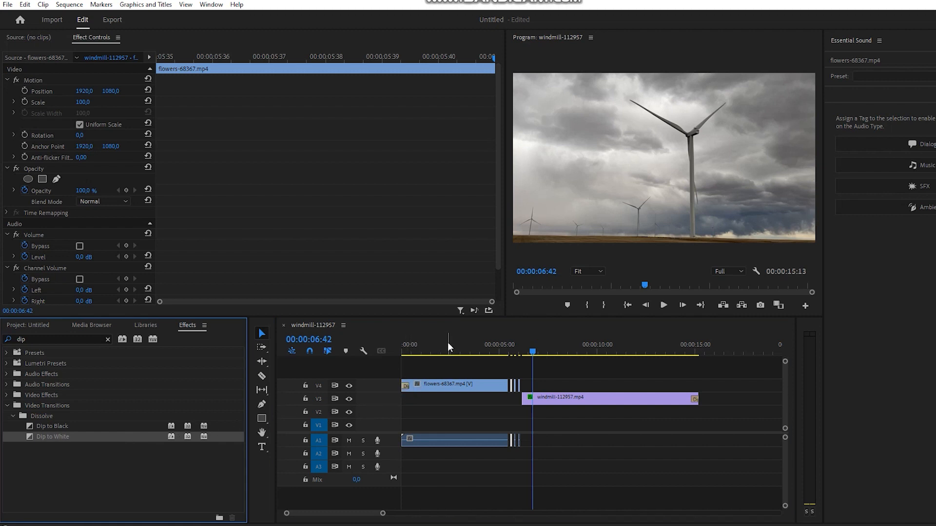
pyautogui.moveTo(448, 345); pyautogui.dragTo(382, 354)
pyautogui.press('space')
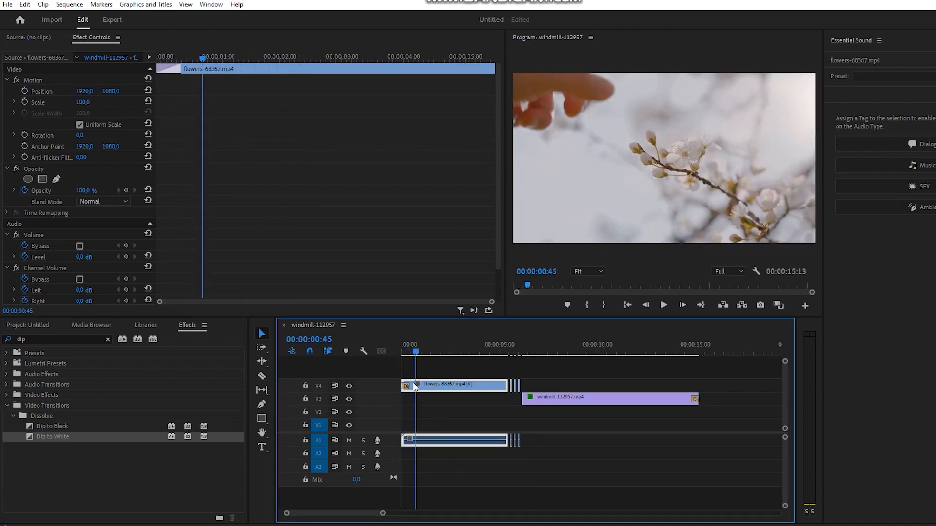
pyautogui.moveTo(408, 348); pyautogui.dragTo(369, 349)
pyautogui.press('space')
pyautogui.press('space')
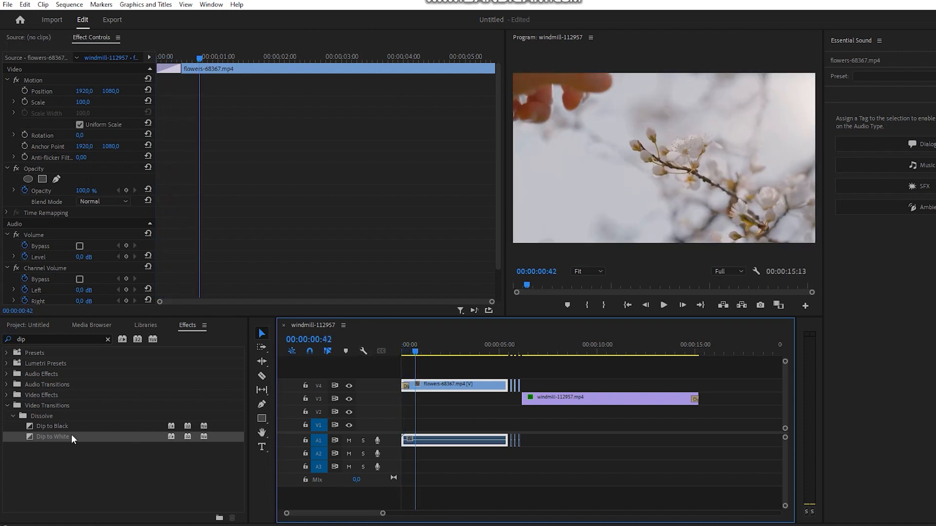
# - Apply Dip to Black at the end of the windmill clip on V3, and play back the sequence's ending and opening
pyautogui.moveTo(68, 428); pyautogui.dragTo(555, 381)
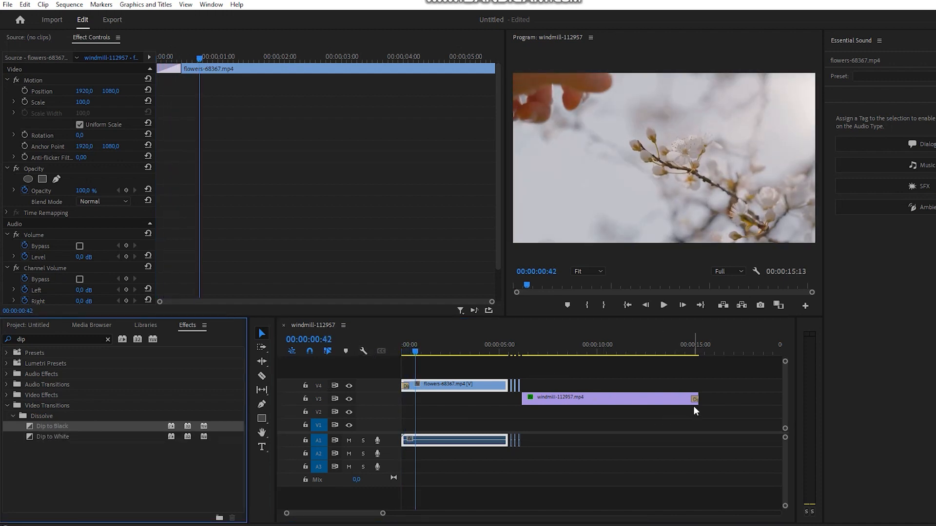
pyautogui.click(689, 347)
pyautogui.press('space')
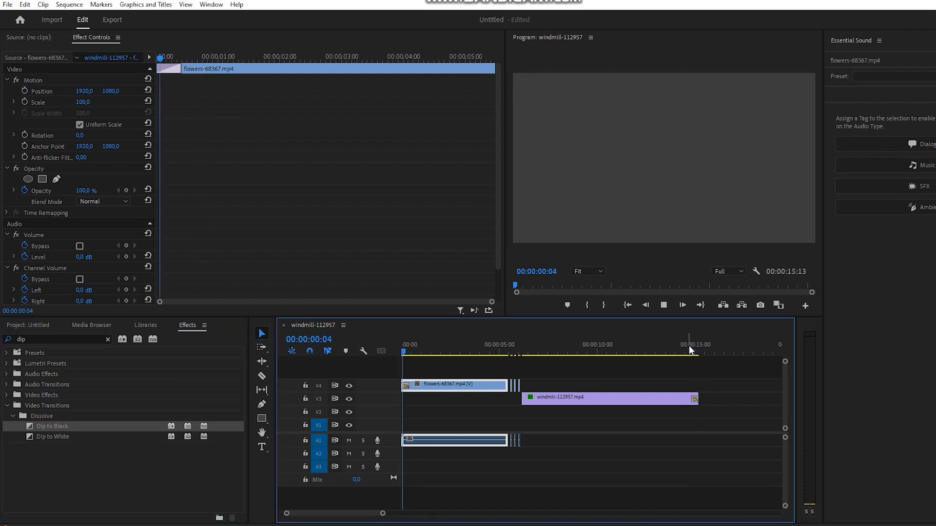
pyautogui.press('space')
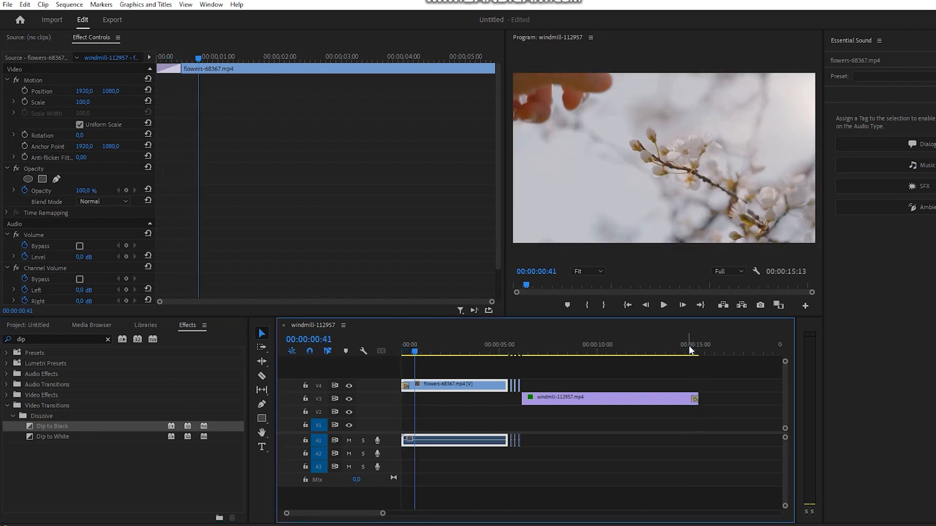